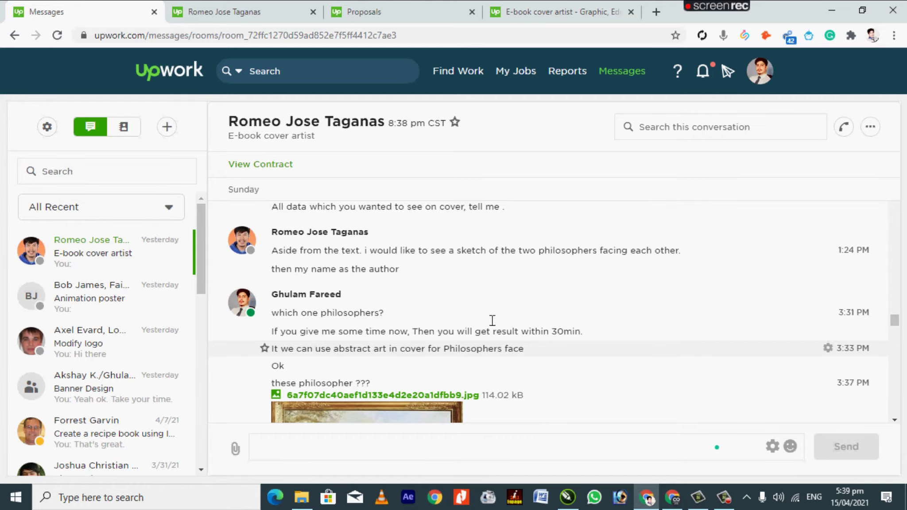
Step: Scroll down the Upwork thread to review the Gandhi portrait and the Philosophy cover reference
scroll(492, 320, "down", 4)
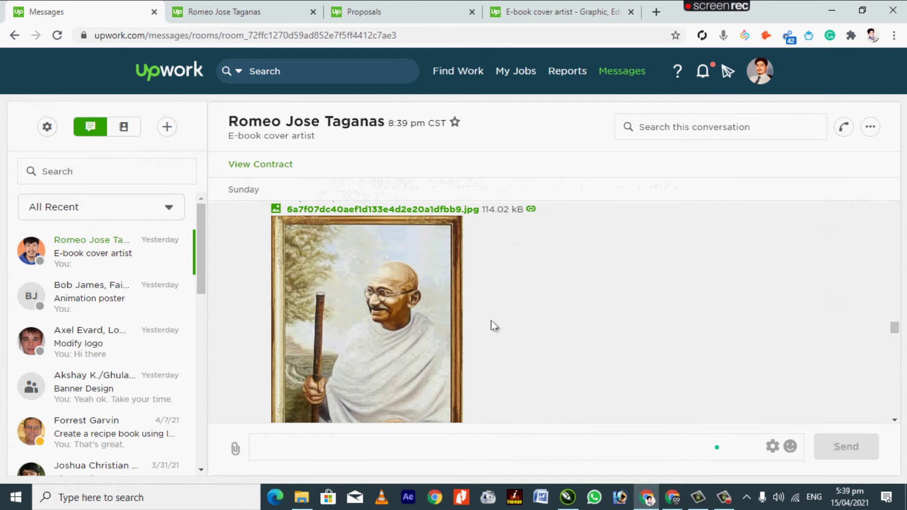
scroll(492, 325, "down", 3)
scroll(493, 326, "down", 6)
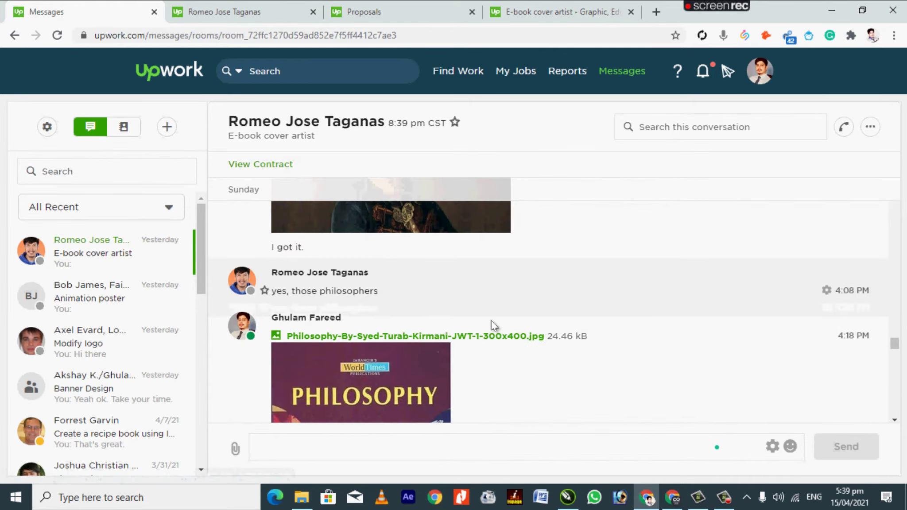
scroll(493, 325, "down", 3)
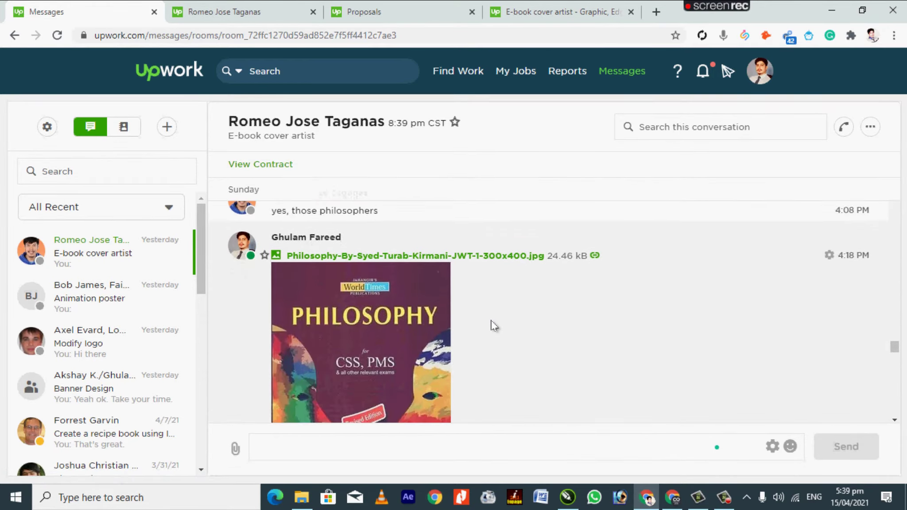
scroll(492, 325, "down", 1)
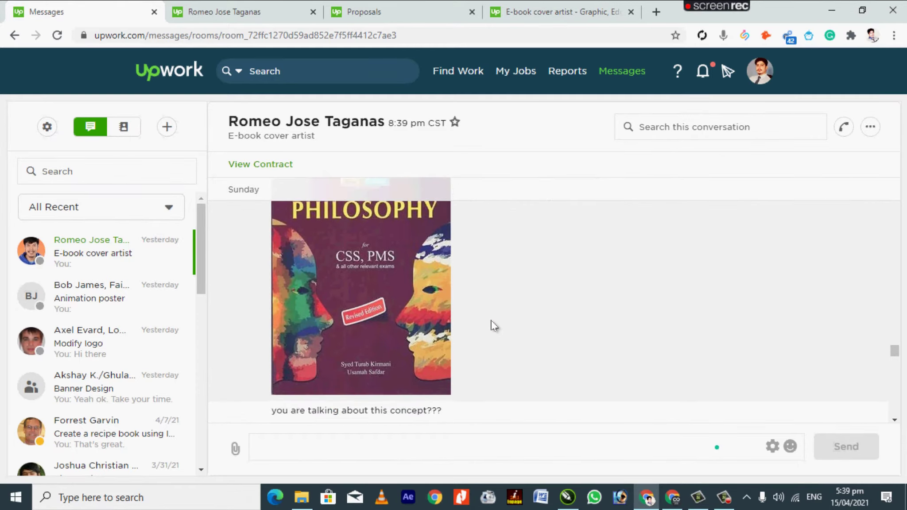
scroll(493, 325, "down", 4)
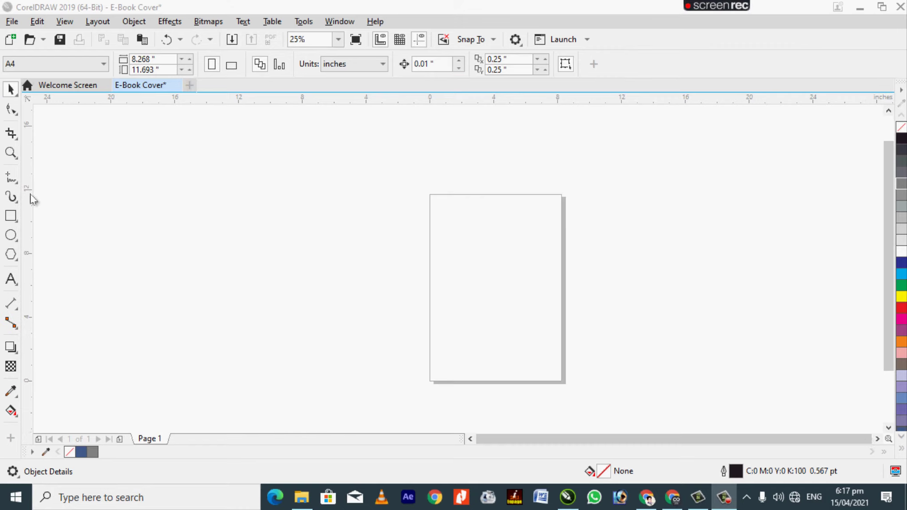
Step: Draw a rectangle over the A4 page and set its width to 8.298 in
left_click(10, 215)
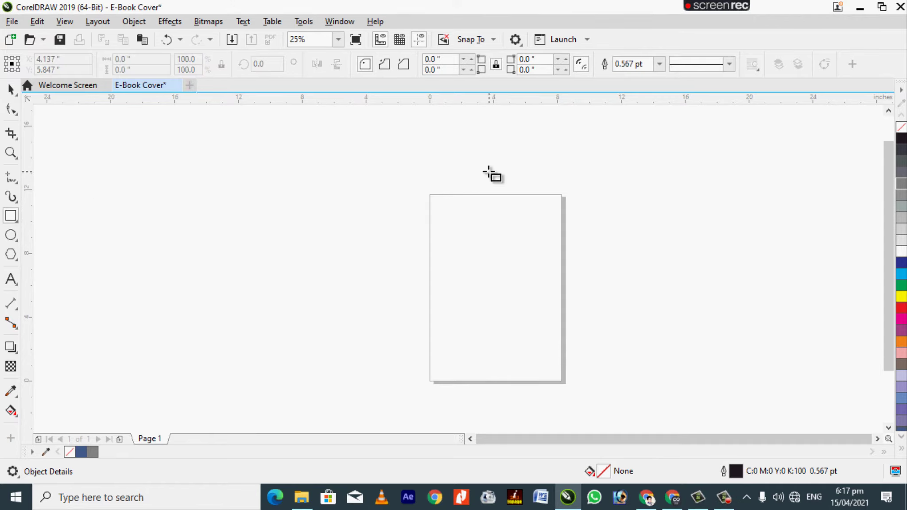
mouse_move(417, 179)
left_mouse_down()
mouse_move(522, 289)
mouse_move(580, 379)
left_mouse_up()
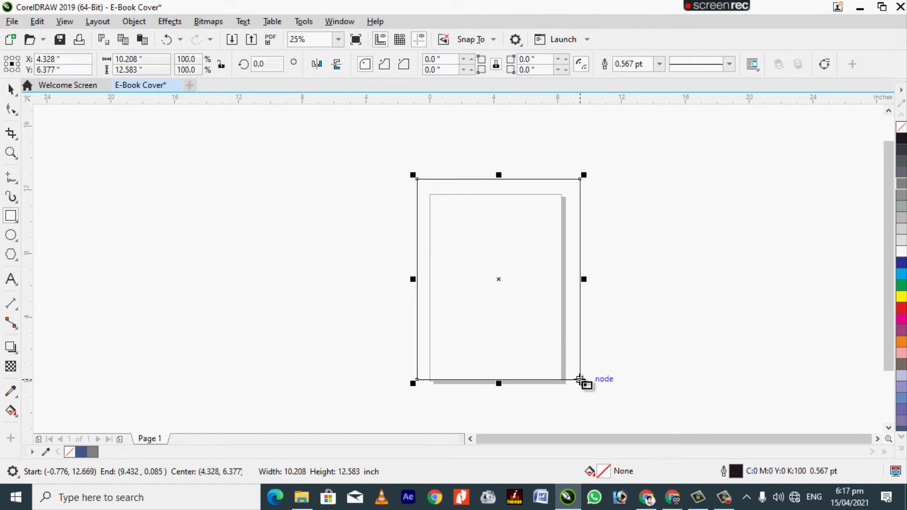
left_click(138, 58)
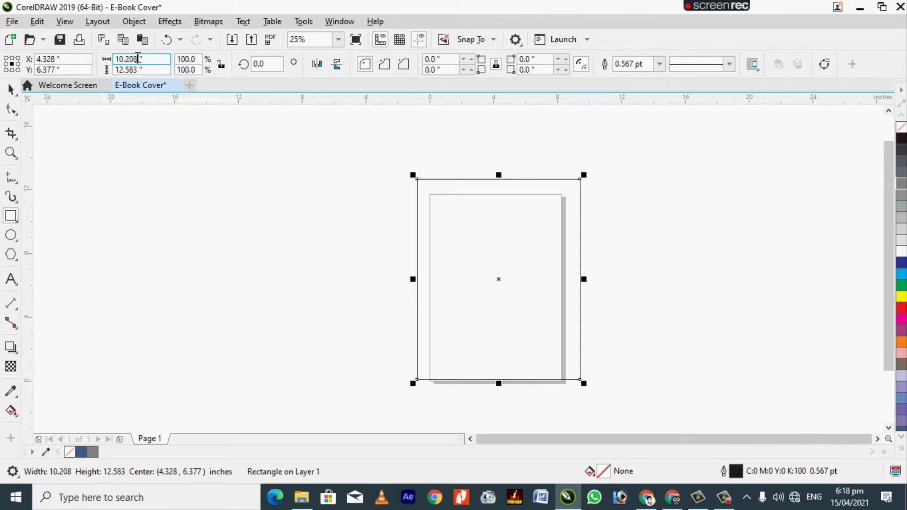
key("BackSpace")
key("BackSpace")
left_click(225, 190)
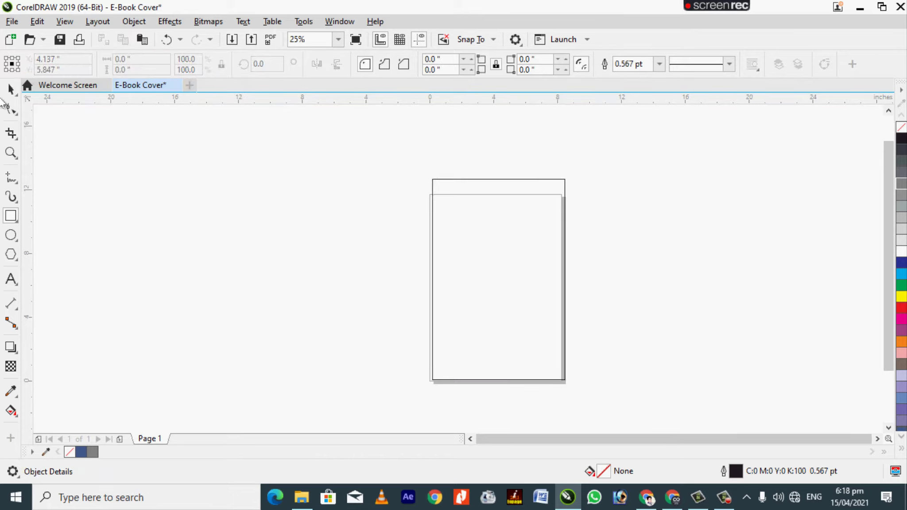
Step: Set the rectangle's height to 11.628 in and centre it on the page
left_click(11, 88)
left_click(472, 284)
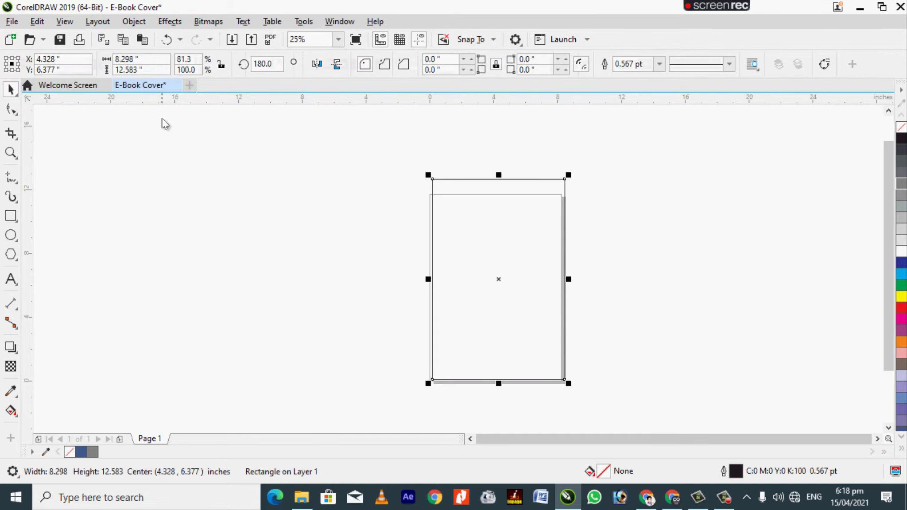
double_click(136, 70)
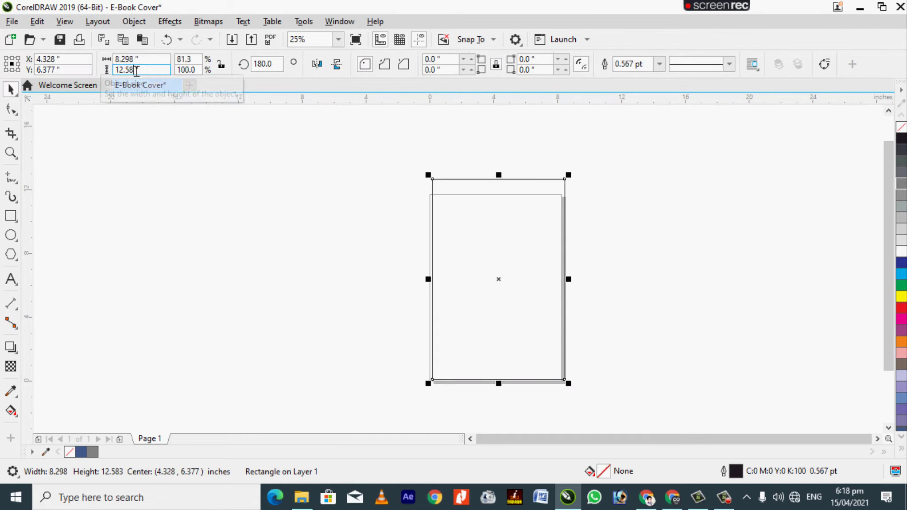
key("BackSpace")
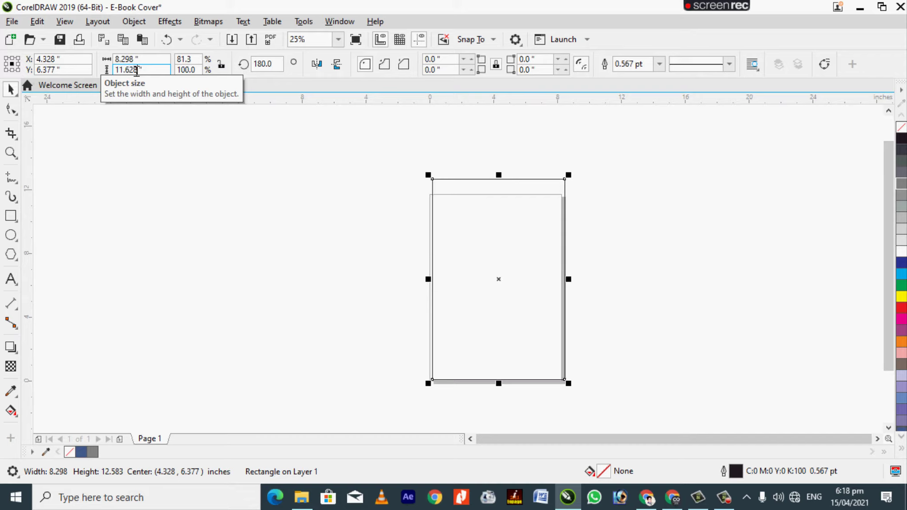
type("11.628")
key("Return")
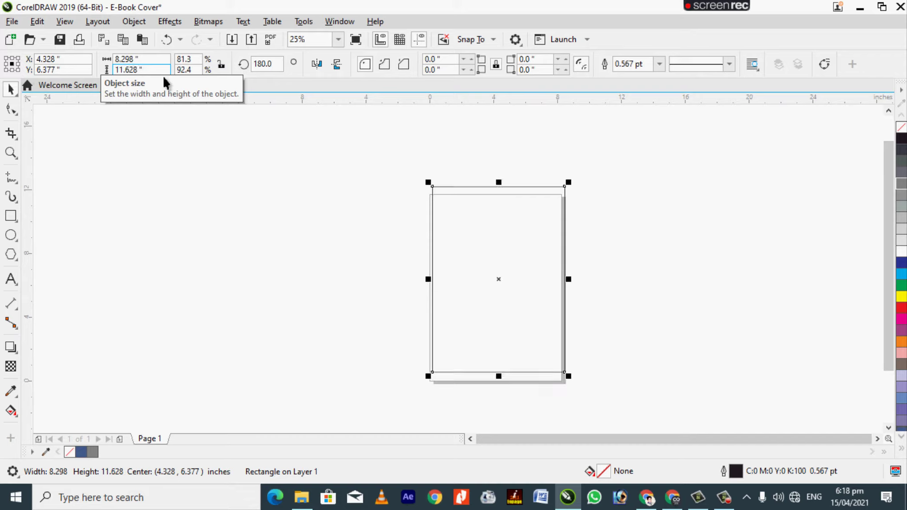
mouse_move(497, 279)
left_mouse_down()
mouse_move(492, 301)
mouse_move(496, 288)
left_mouse_up()
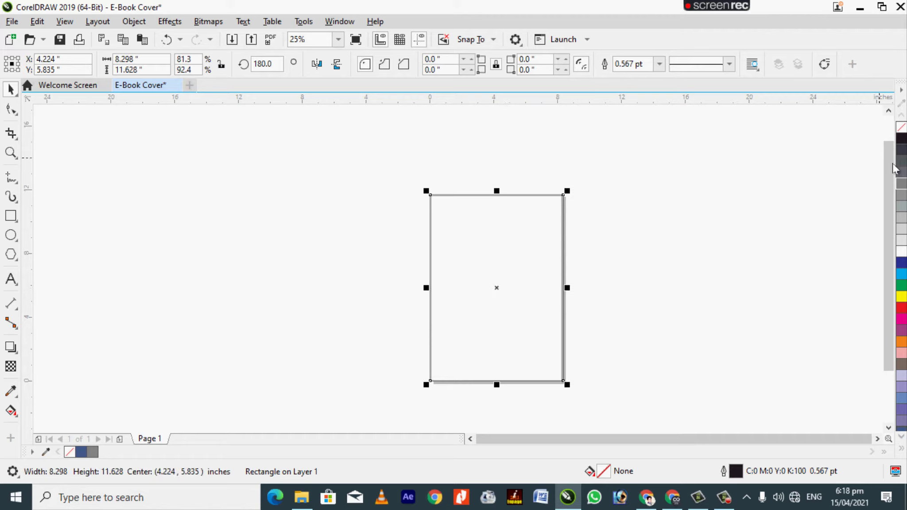
Step: Fill the page-sized rectangle with 60% Black
left_click(902, 186)
left_click(724, 232)
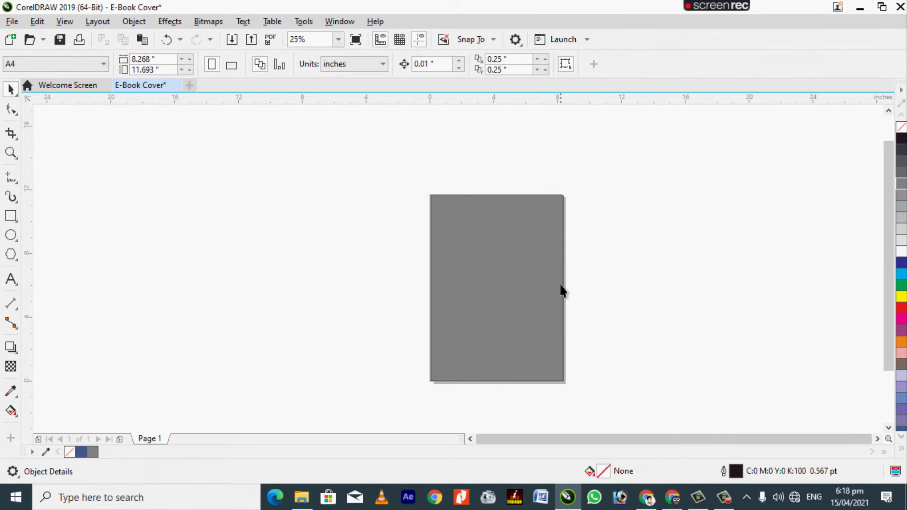
left_click(504, 274)
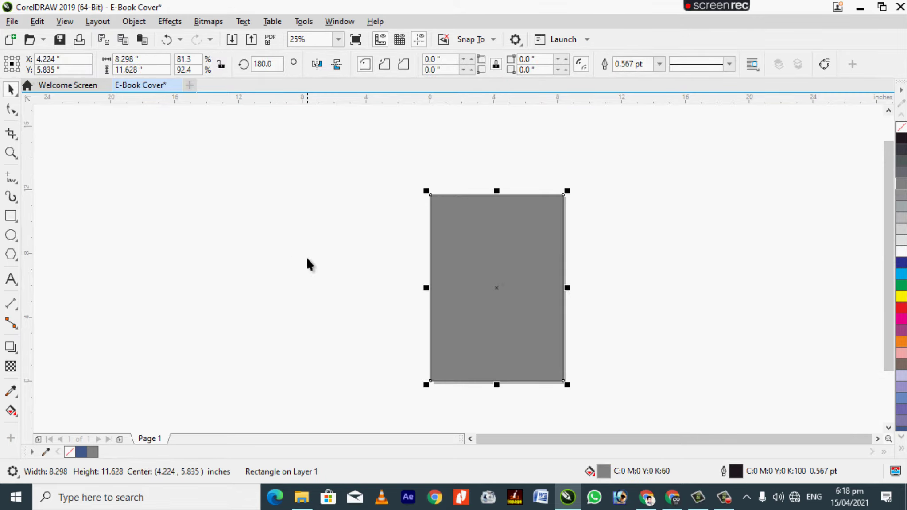
left_click(328, 290)
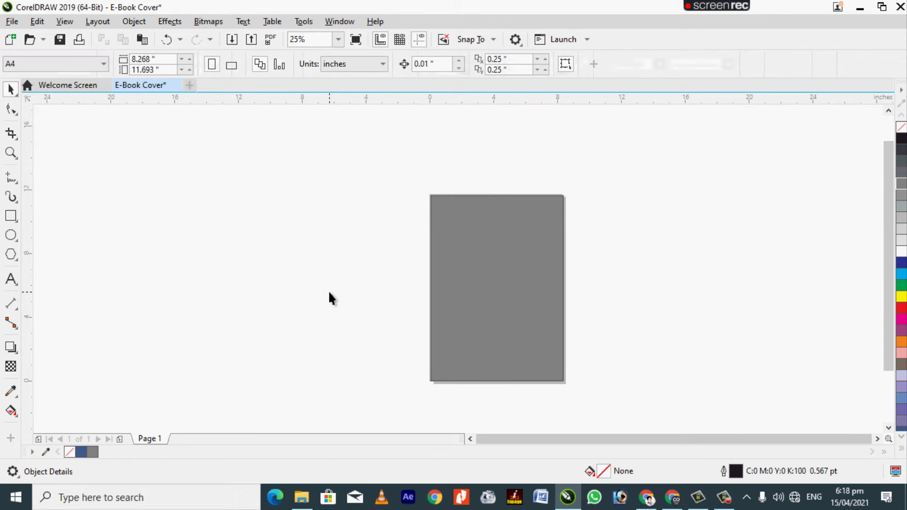
Step: Drag the Gandhi and Kant portraits from the Downloads folder into the E-Book Cover document
left_click(295, 499)
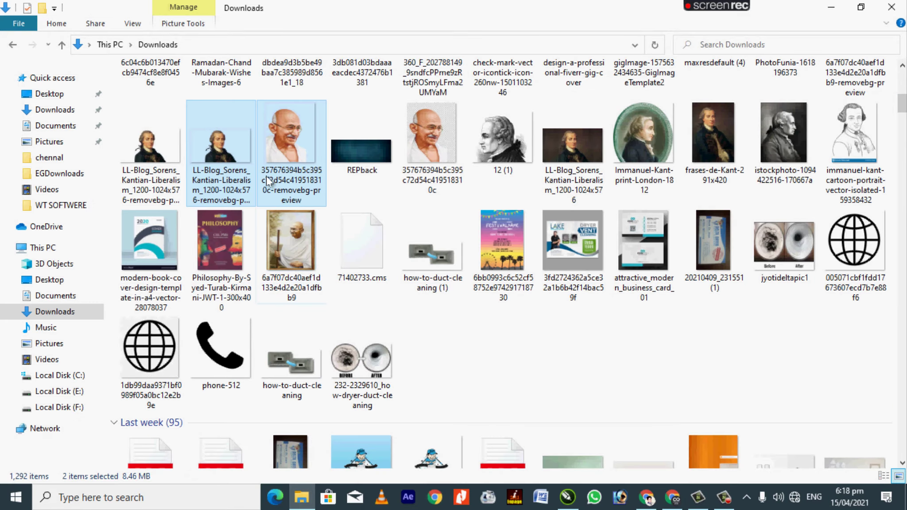
left_click_drag(241, 153, 315, 274)
Step: PowerClip both portraits into the grey page rectangle and enter Edit PowerClip mode
left_click(149, 169)
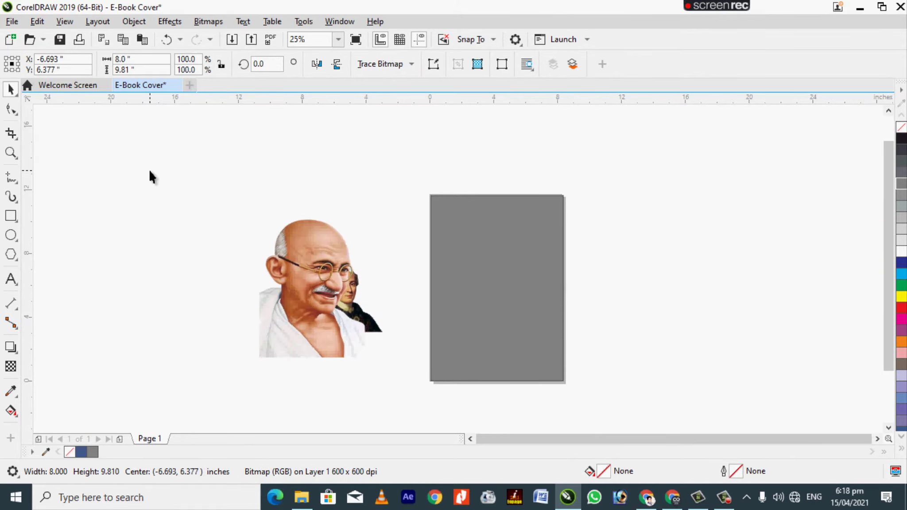
left_click_drag(190, 194, 411, 381)
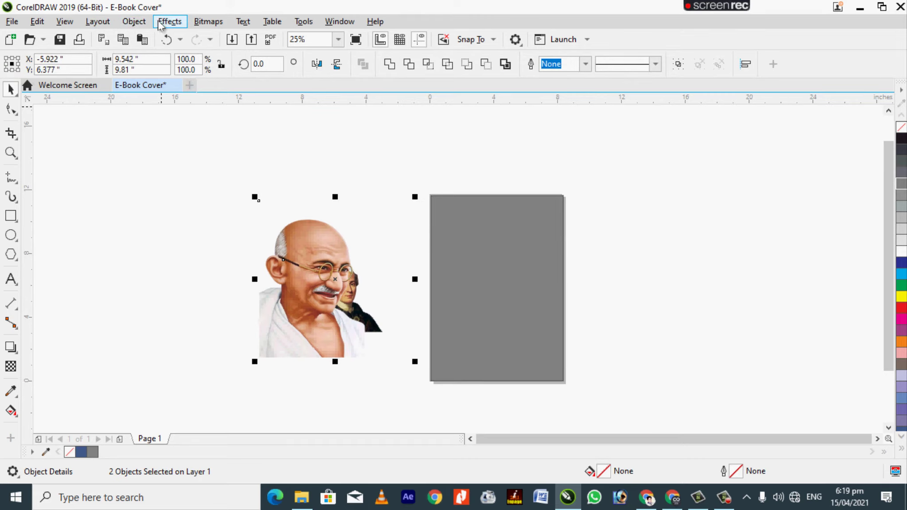
left_click(137, 26)
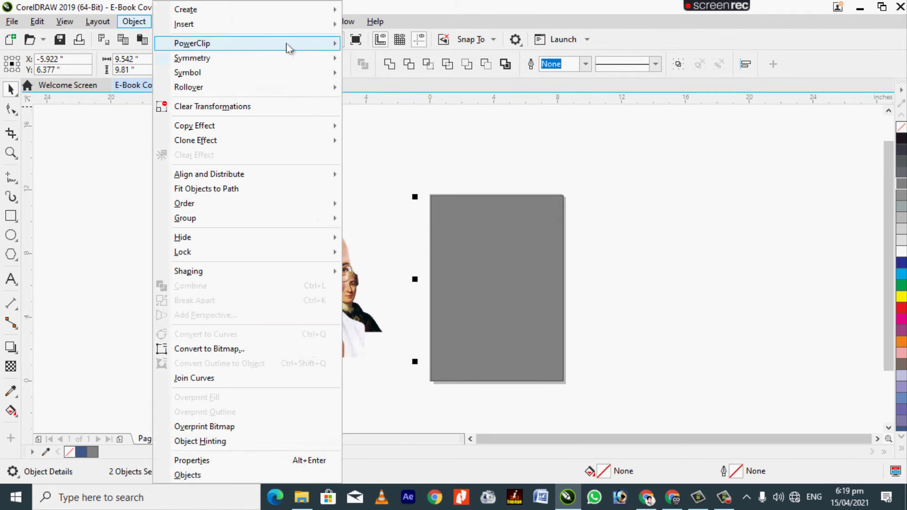
mouse_move(339, 44)
left_click(367, 45)
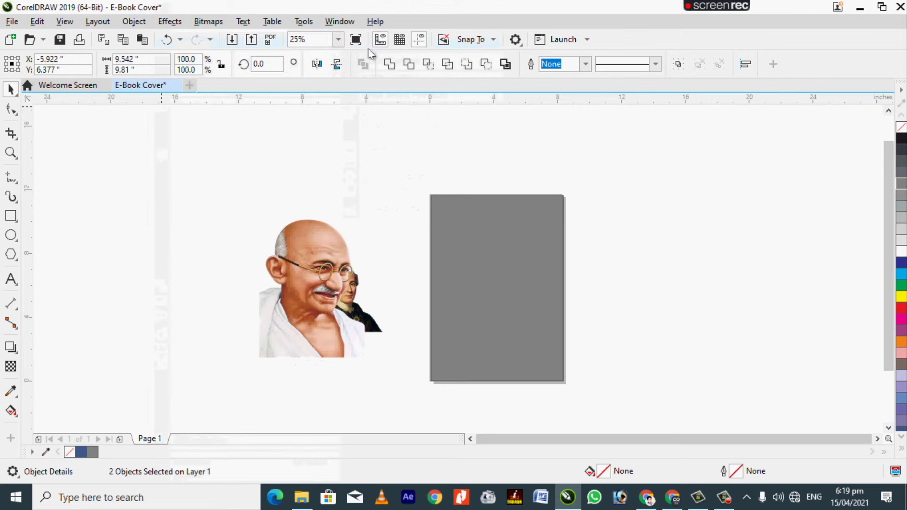
left_click(463, 265)
left_click(64, 118)
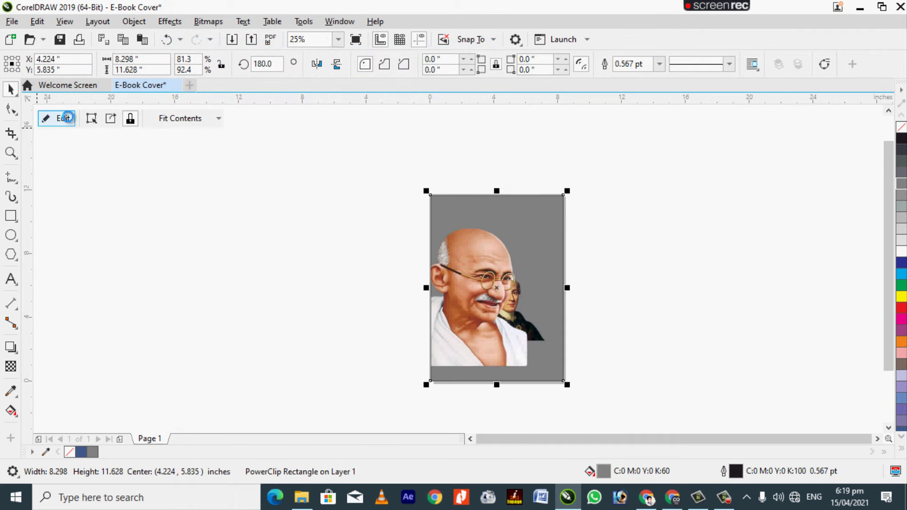
left_click(509, 355)
Step: Shrink and lower the Gandhi portrait, then mirror, enlarge and position the Kant portrait beside it
left_click_drag(549, 372, 517, 355)
left_click_drag(471, 296, 473, 312)
left_click(521, 335)
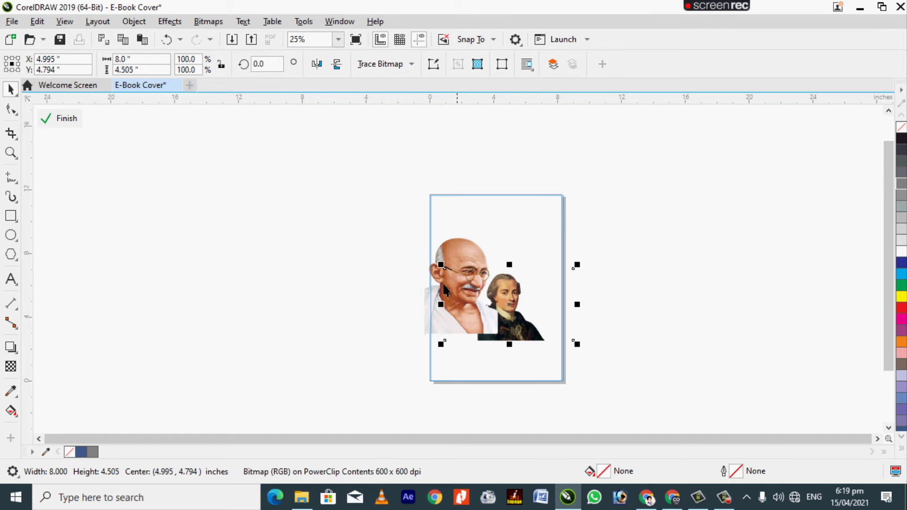
left_click(317, 64)
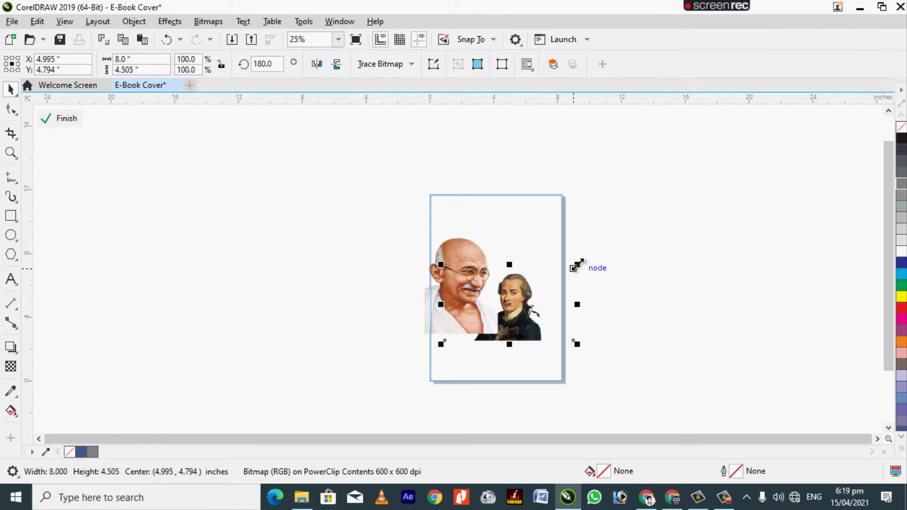
left_click_drag(577, 264, 659, 218)
key("Left")
key("Left")
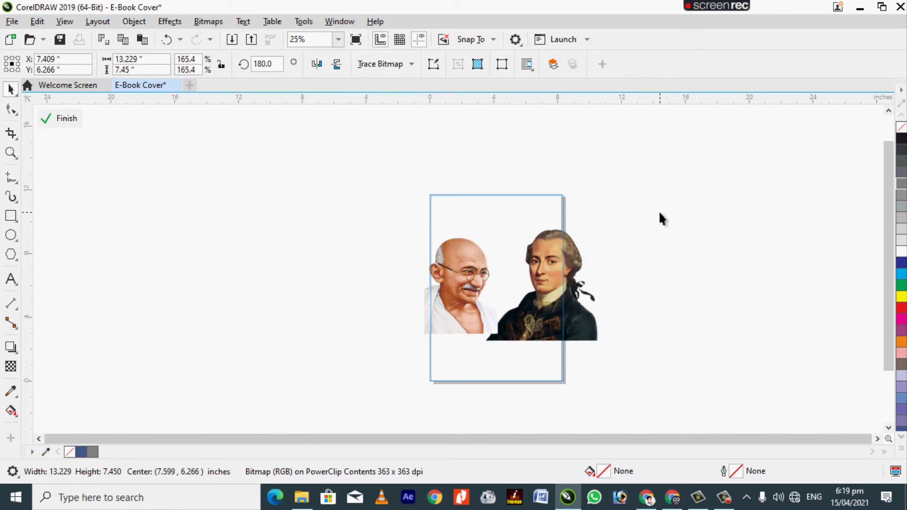
key("Left")
key("Left")
key("Left")
key("Left")
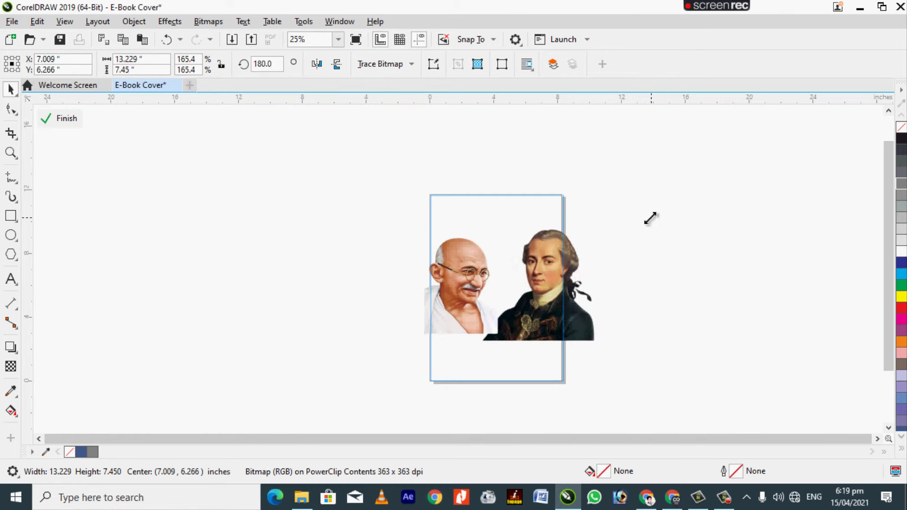
left_click_drag(650, 218, 642, 228)
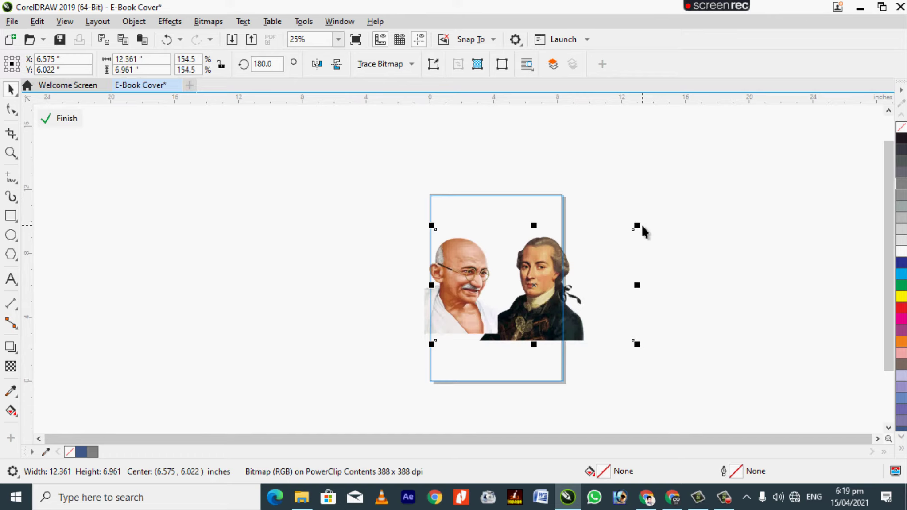
key("Left")
key("Left")
key("Left")
key("Left")
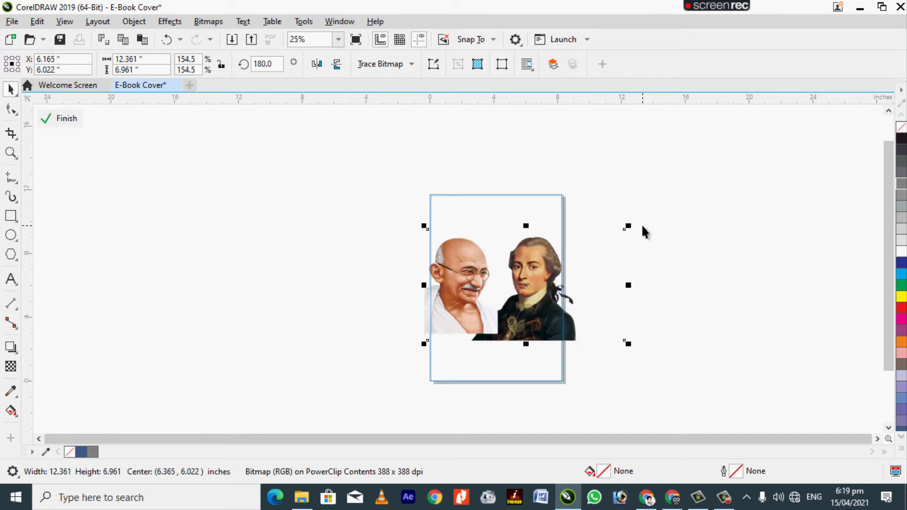
key("ctrl+Left")
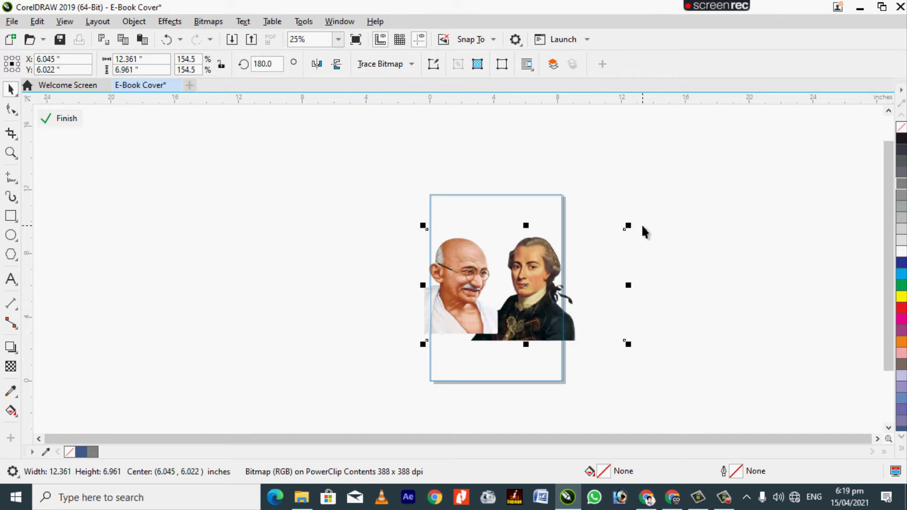
Step: Send the Gandhi portrait behind Kant and finish editing the PowerClip
left_click(452, 316)
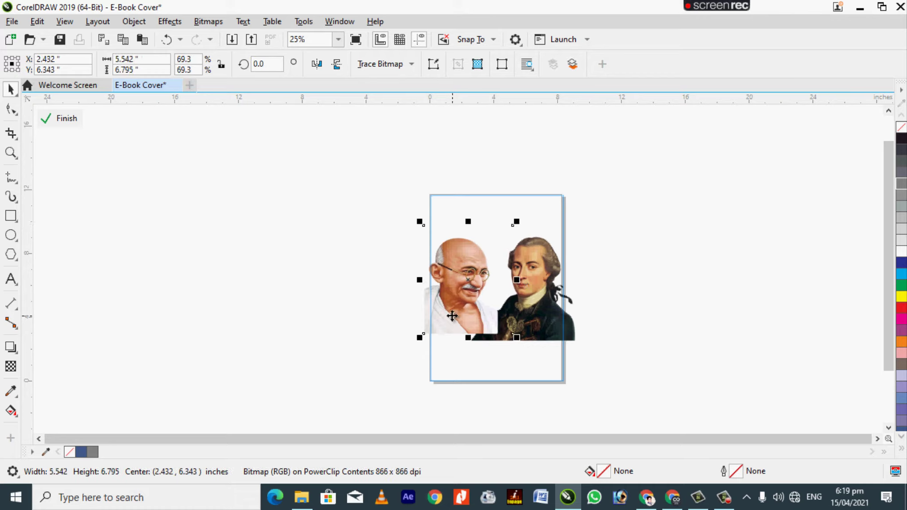
key("shift+Page_Down")
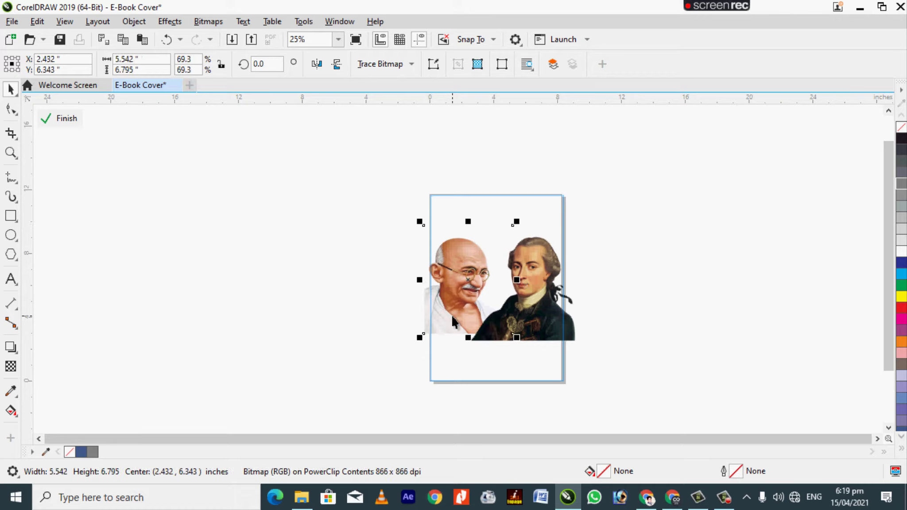
left_click(650, 310)
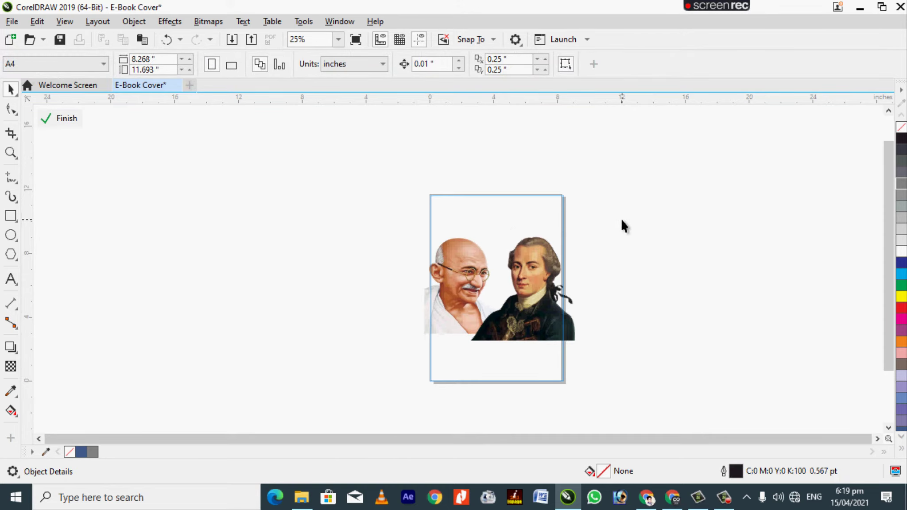
left_click(77, 118)
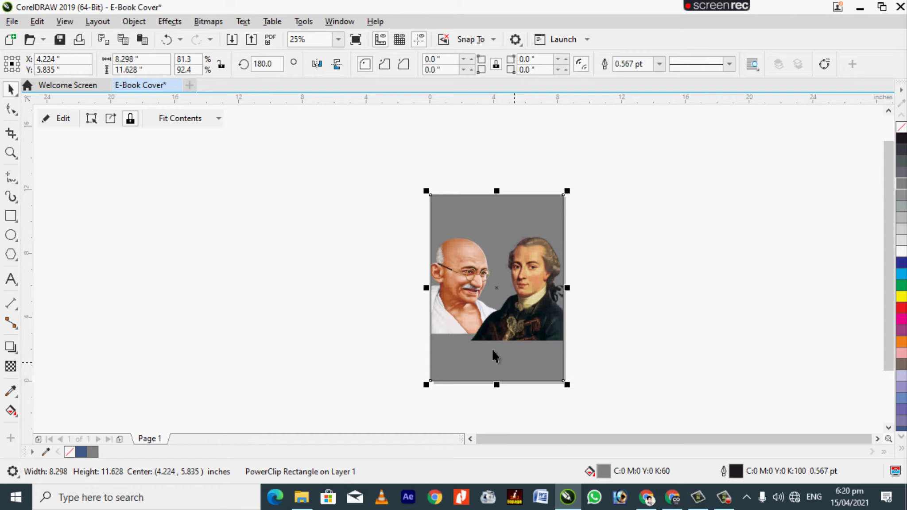
Step: Inside the PowerClip, draw a 60% Black rectangle across the cover's lower part
left_click(67, 125)
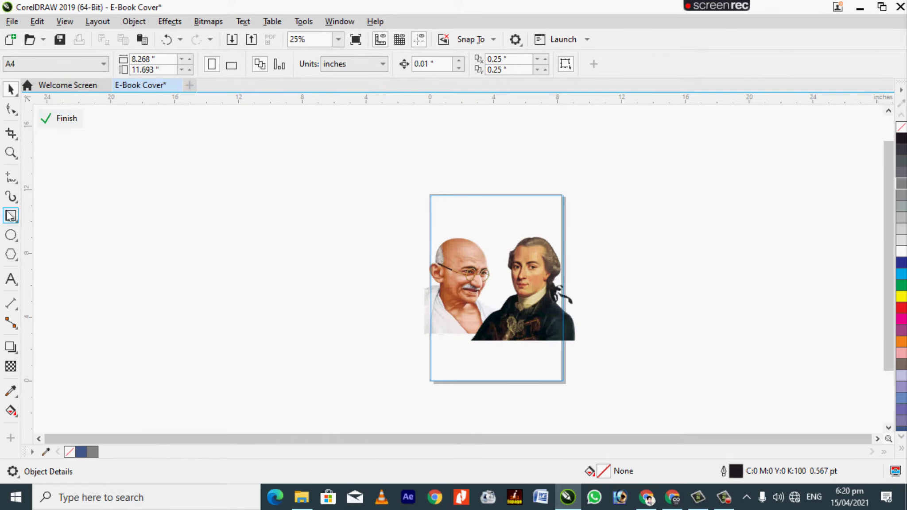
left_click(11, 216)
left_click_drag(573, 389, 427, 323)
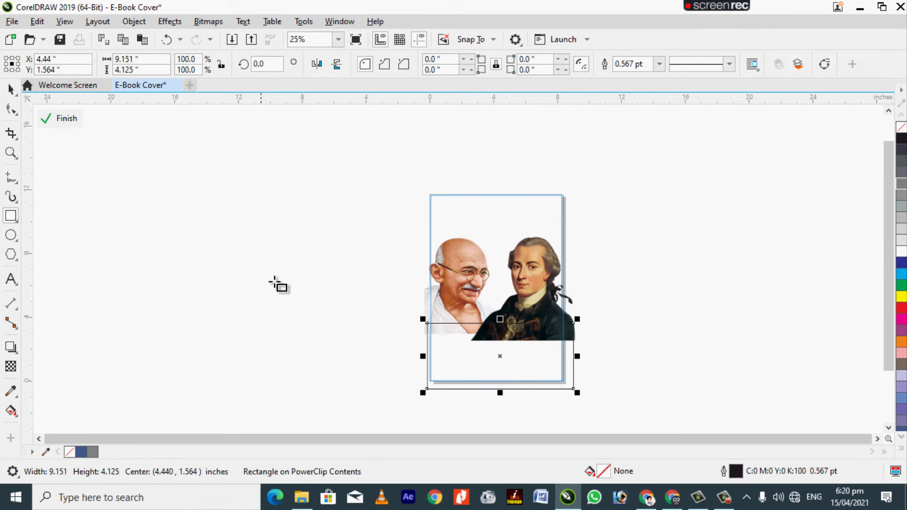
left_click(10, 153)
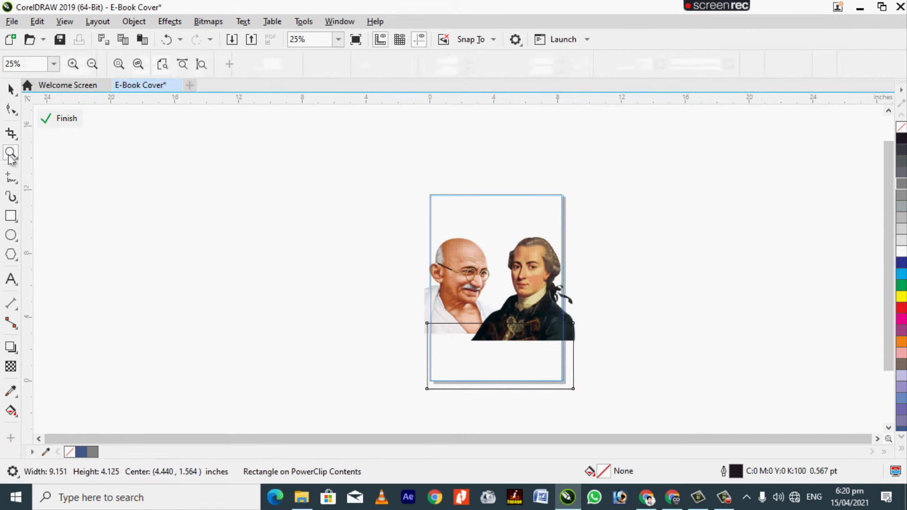
left_click(479, 355)
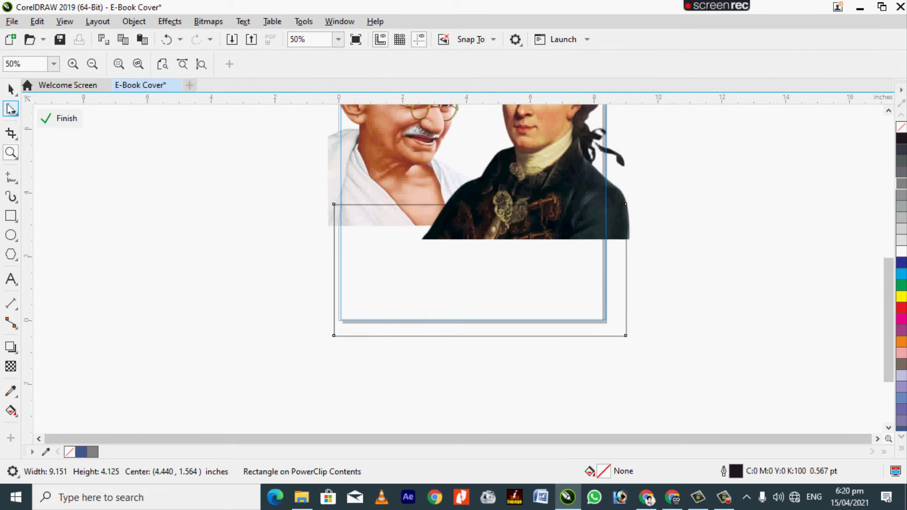
left_click(10, 89)
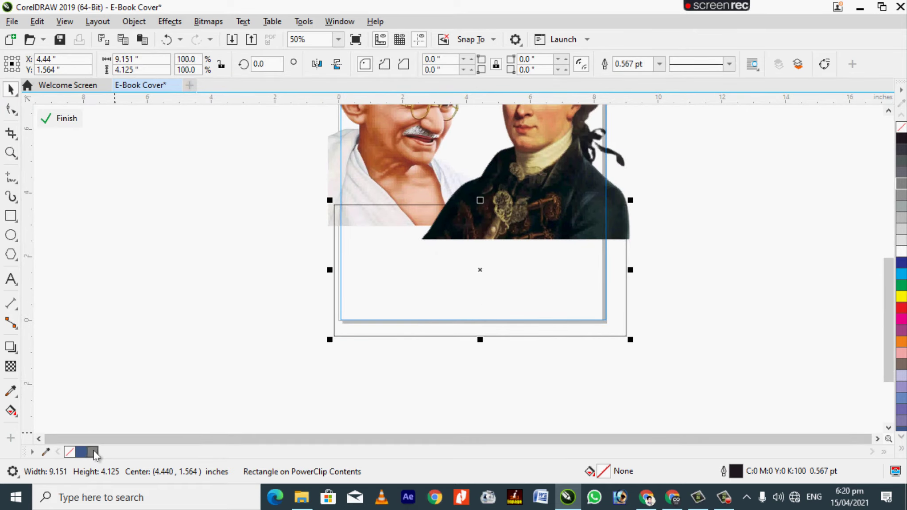
left_click(92, 451)
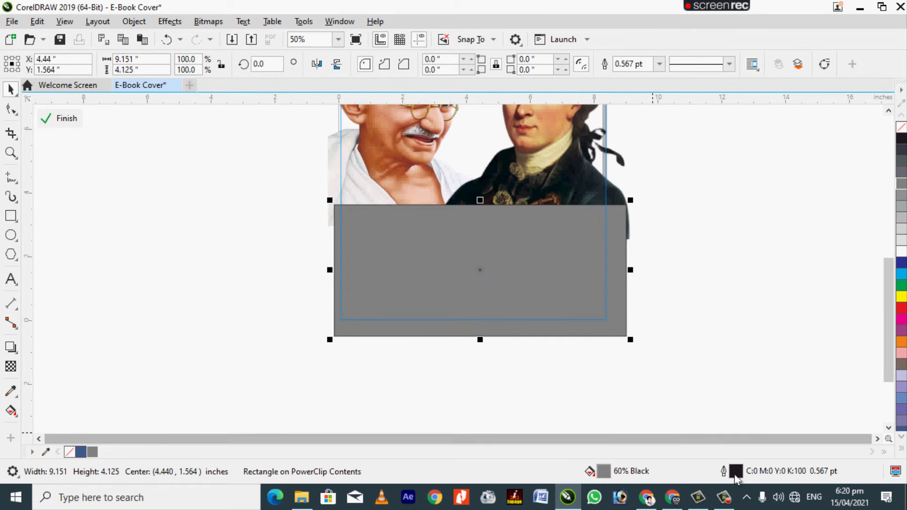
Step: Set the rectangle's outline width to None
double_click(734, 472)
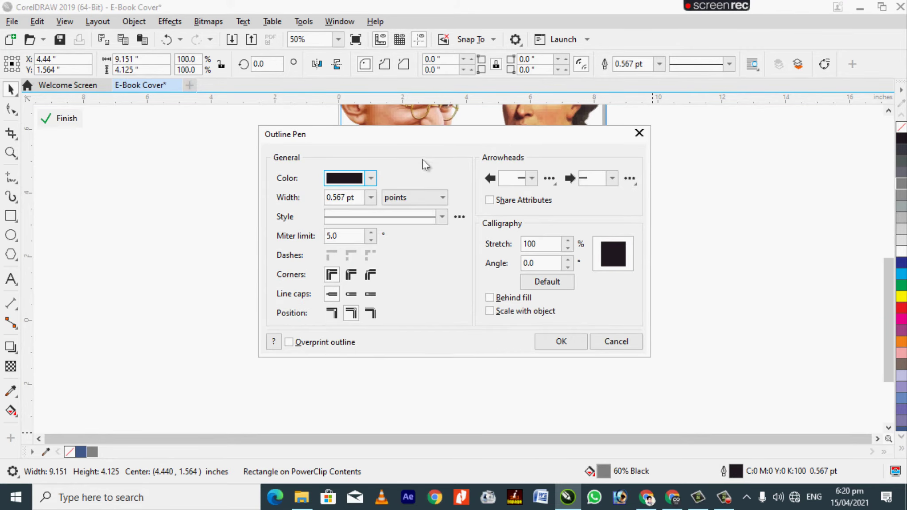
left_click(370, 198)
left_click(370, 198)
left_click(336, 208)
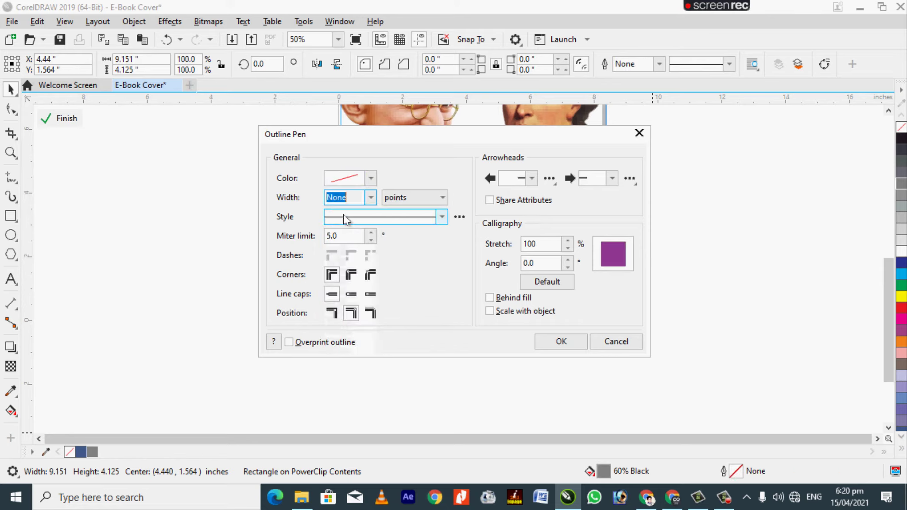
left_click(576, 343)
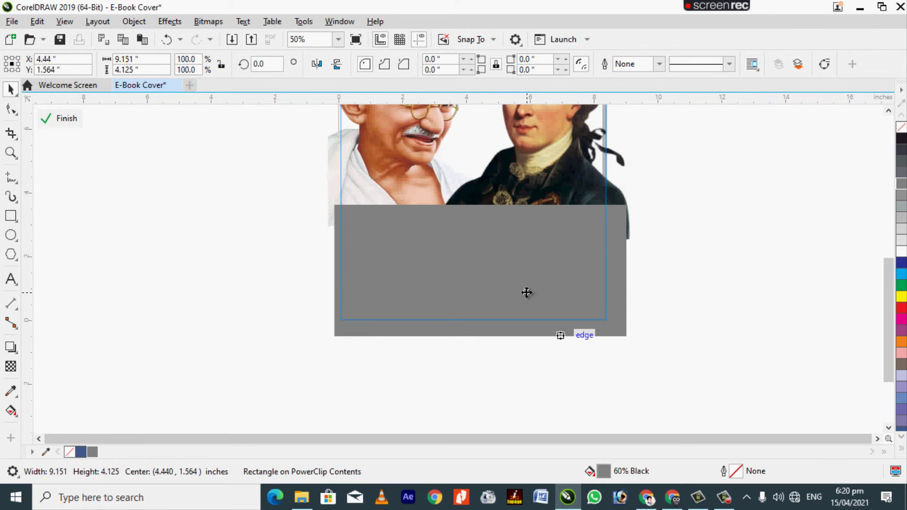
left_click(14, 111)
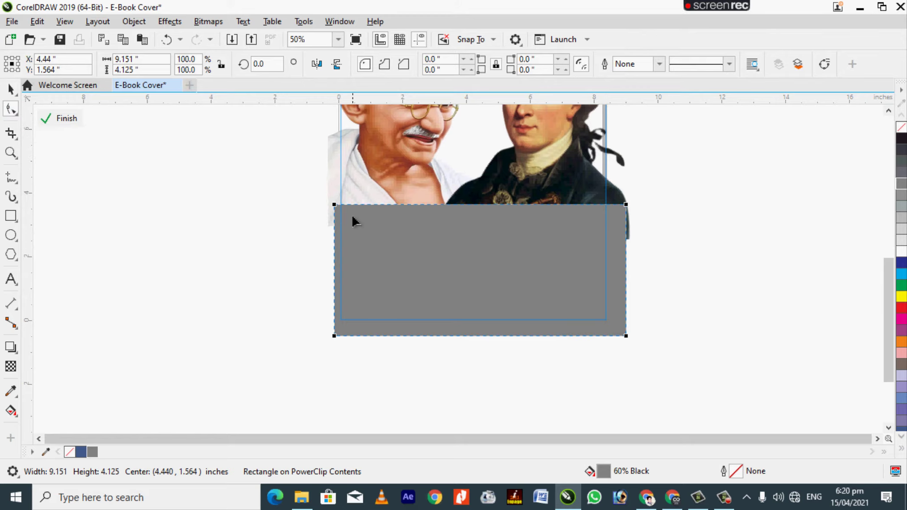
left_click(334, 206)
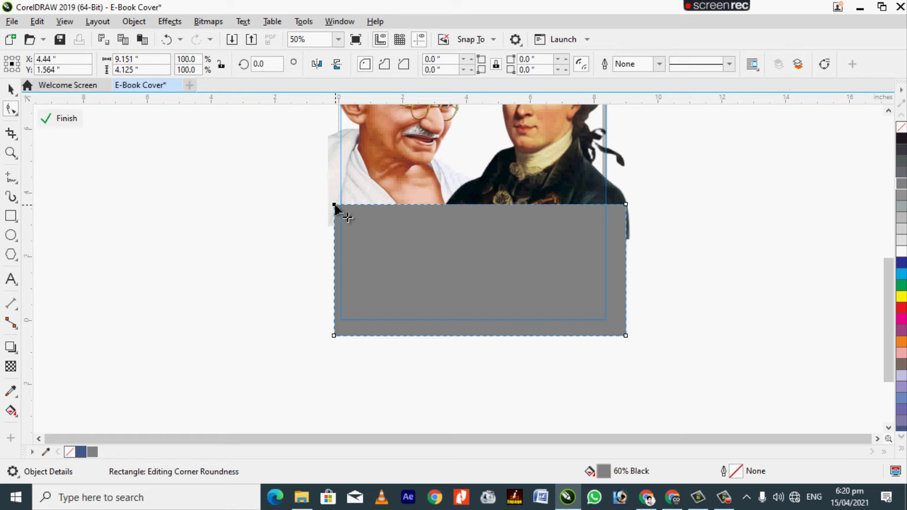
Step: Convert the rectangle to curves and bend its top edge into a gentle arc, lower on the left
right_click(335, 206)
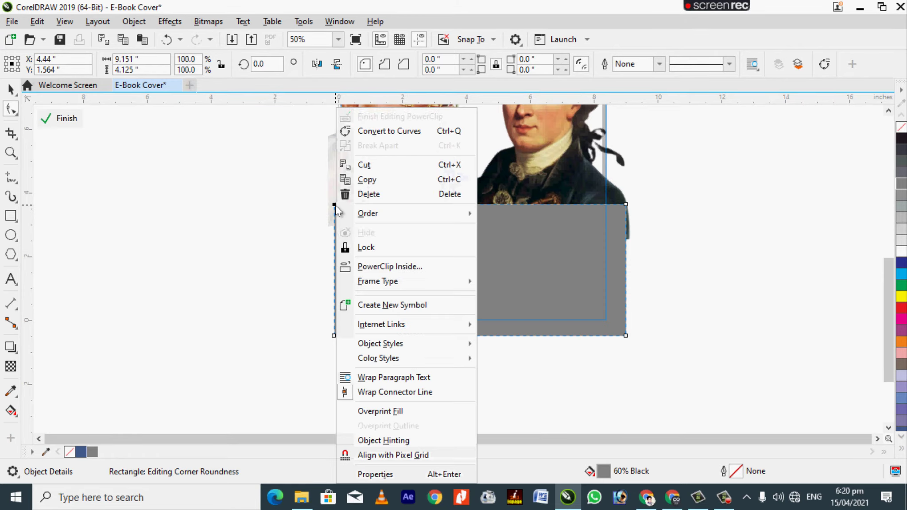
left_click(427, 131)
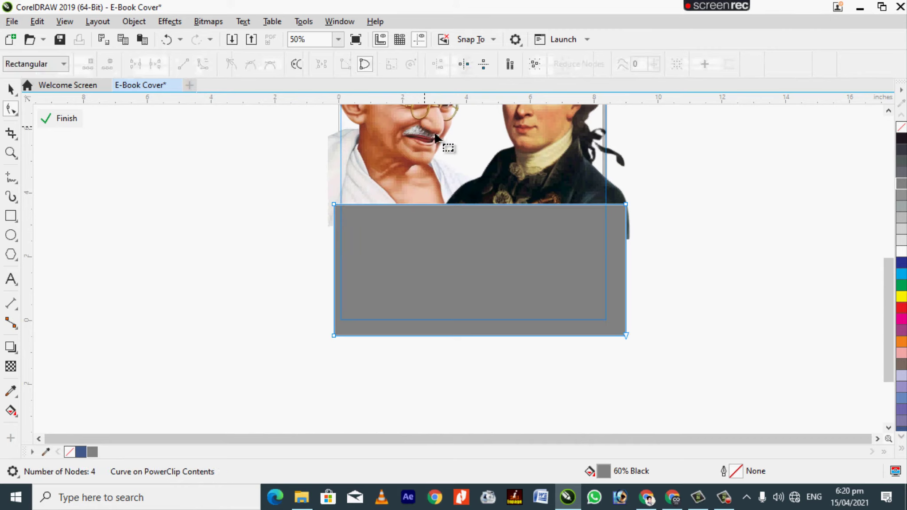
left_click(626, 205)
right_click(626, 205)
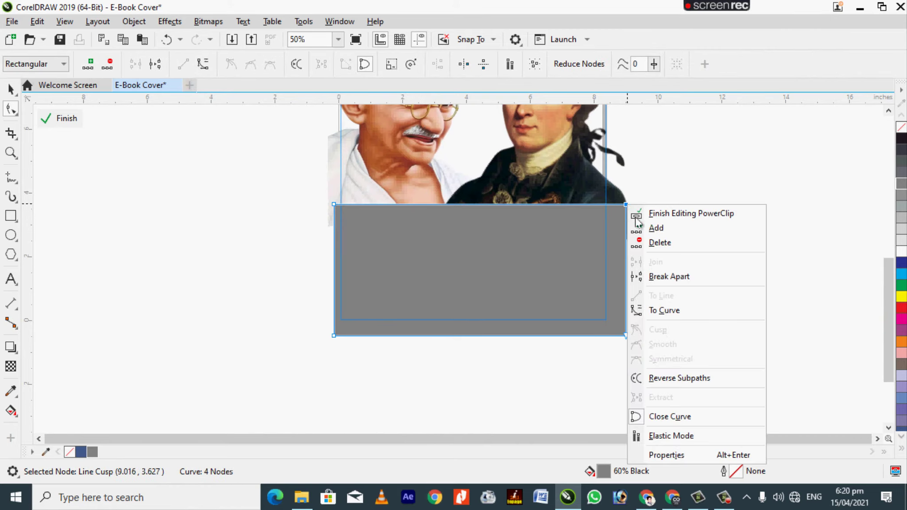
left_click(667, 310)
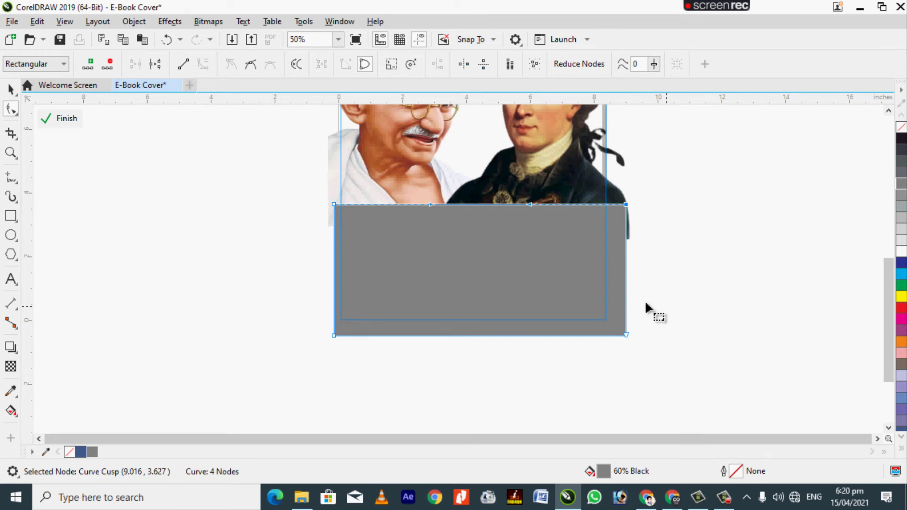
left_click_drag(335, 205, 335, 226)
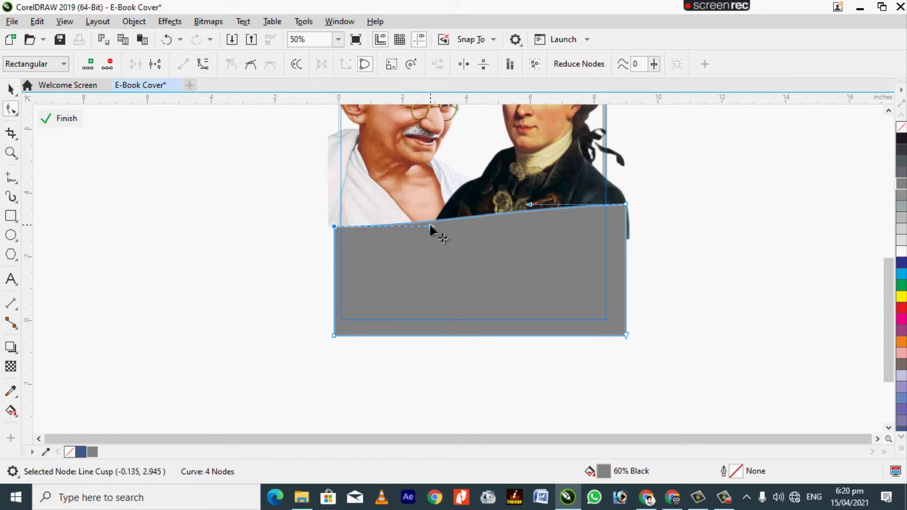
left_click_drag(430, 223, 425, 215)
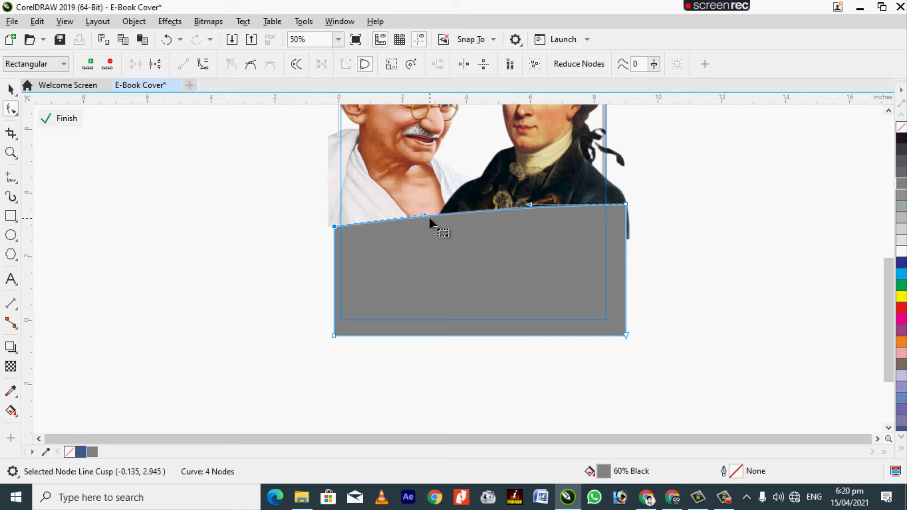
left_click_drag(423, 214, 334, 236)
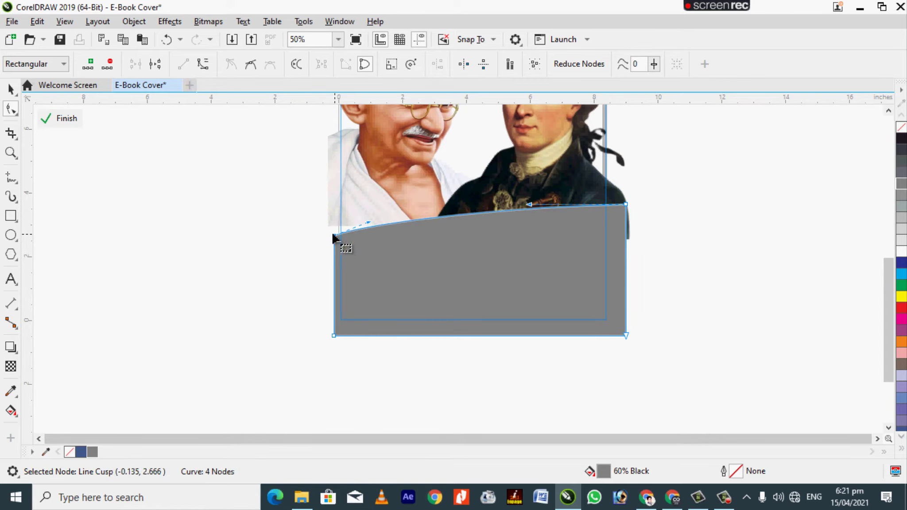
left_click(10, 89)
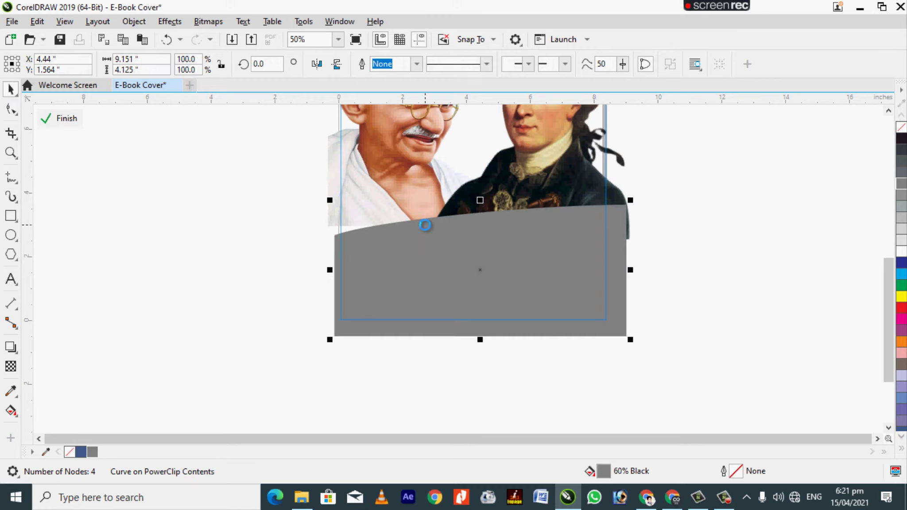
Step: Create a white copy of the curved band nudged up above the grey one
left_click(900, 253)
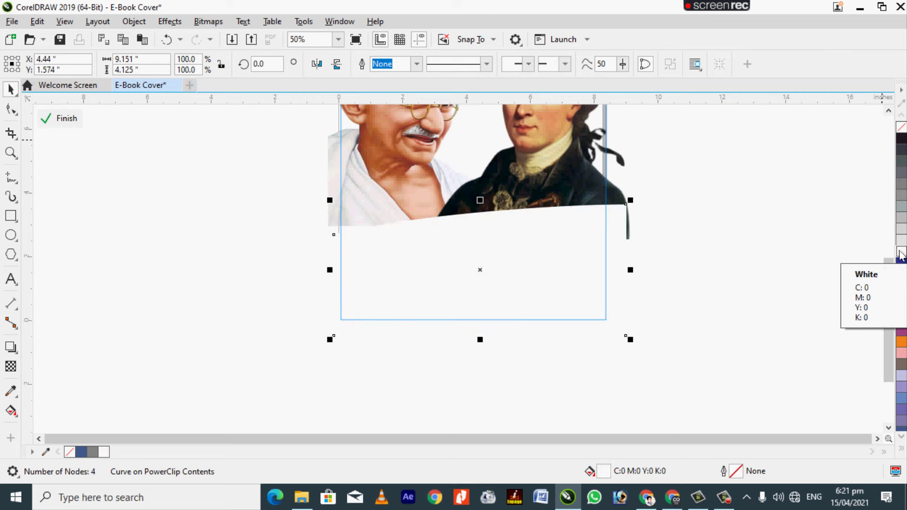
key("Up")
key("Up")
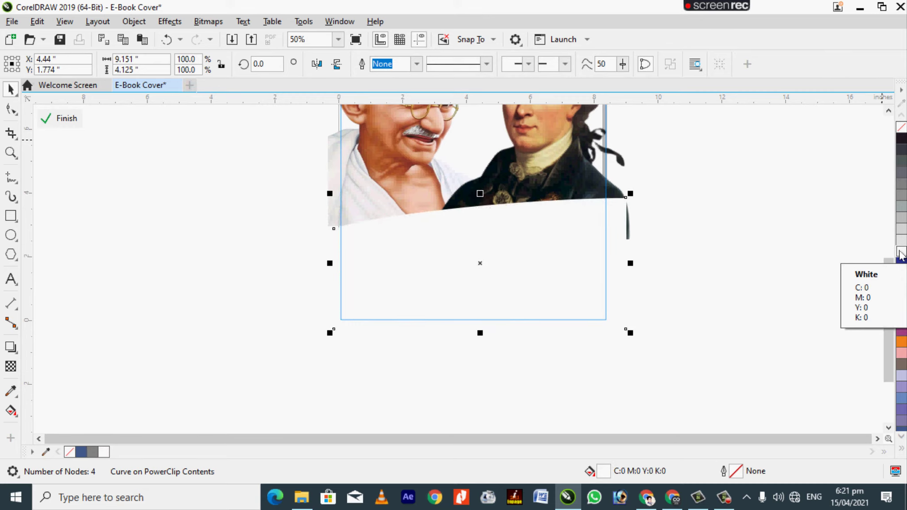
key("Up")
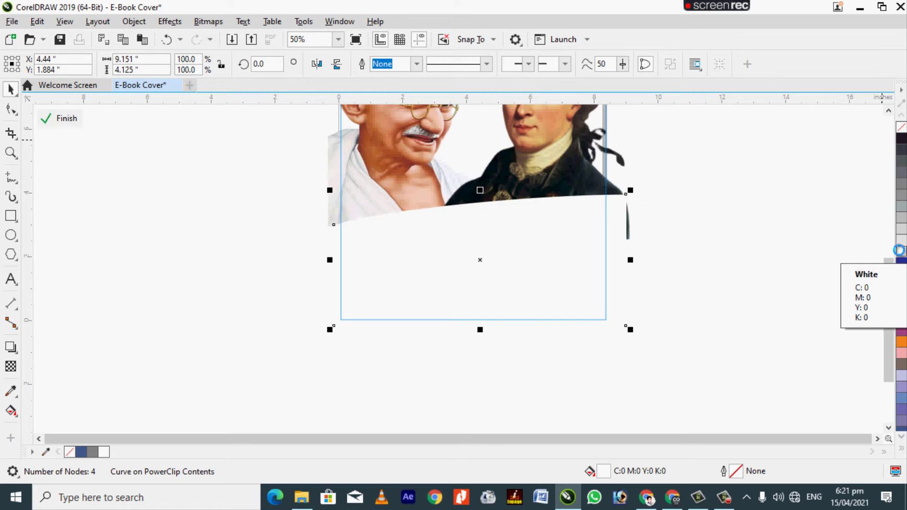
key("ctrl+z")
key("ctrl+z")
key("ctrl+z")
key("ctrl+z")
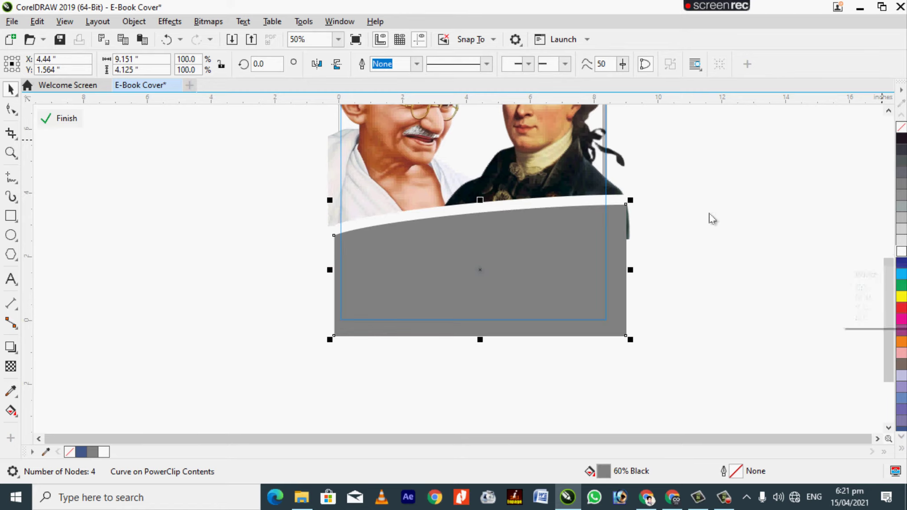
Step: Tilt the grey band about 2.3° to meet Kant's shoulder and finish the PowerClip edit
left_click(481, 270)
left_click(536, 257)
left_click_drag(637, 196, 624, 193)
key("Up")
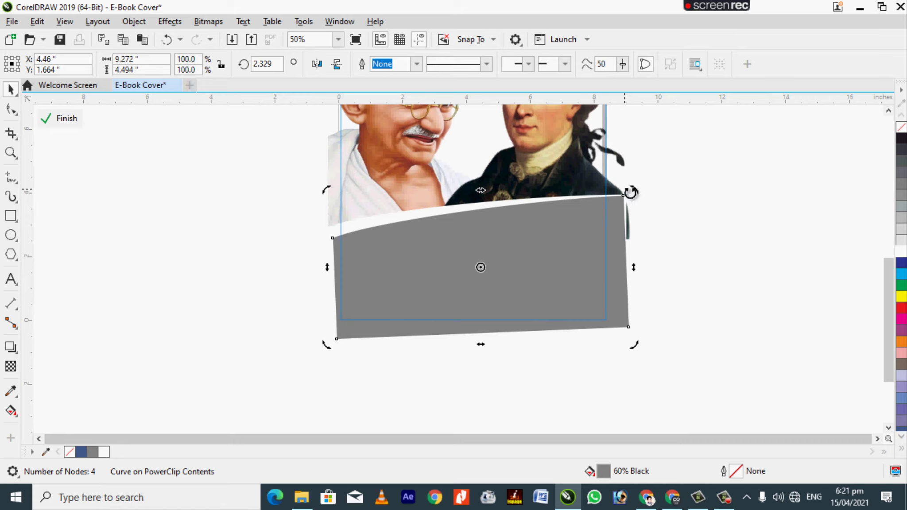
left_click(690, 231)
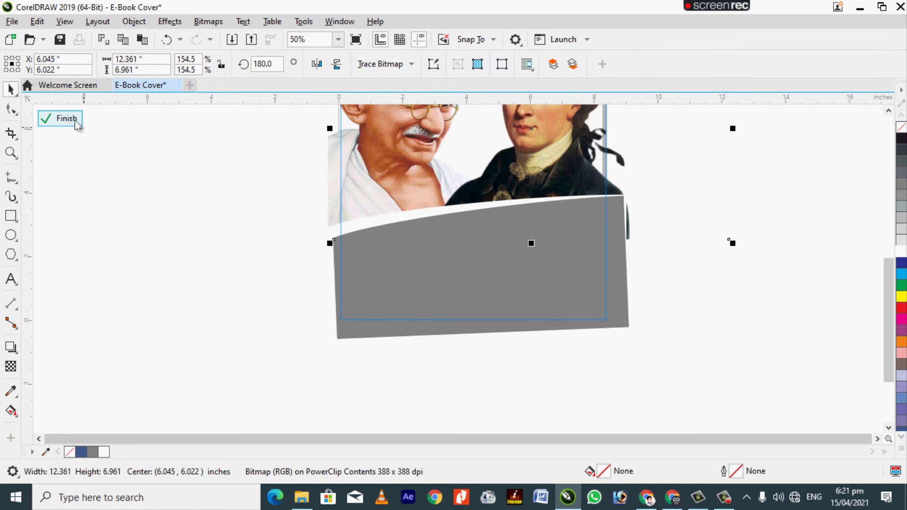
left_click(76, 123)
Step: Type the title KANT AND GANDHI beside the page
left_click(709, 232)
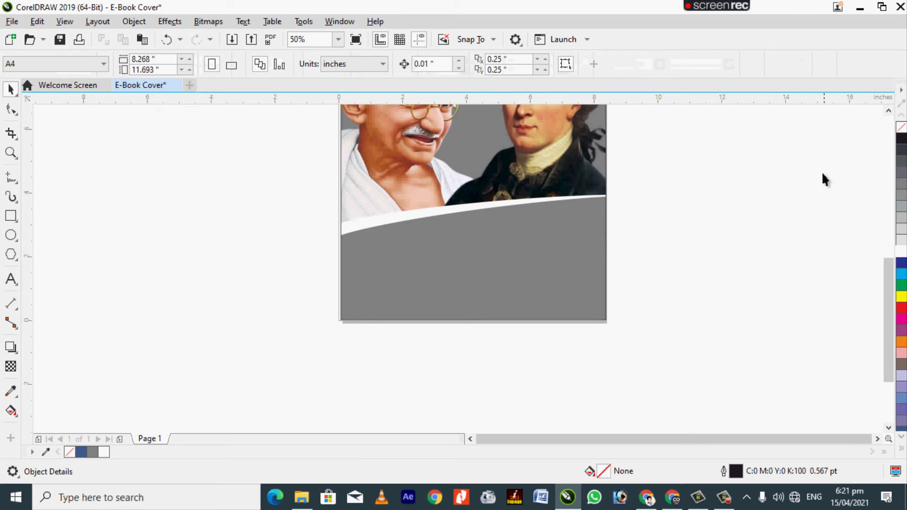
left_click(888, 111)
left_click_drag(888, 111, 889, 111)
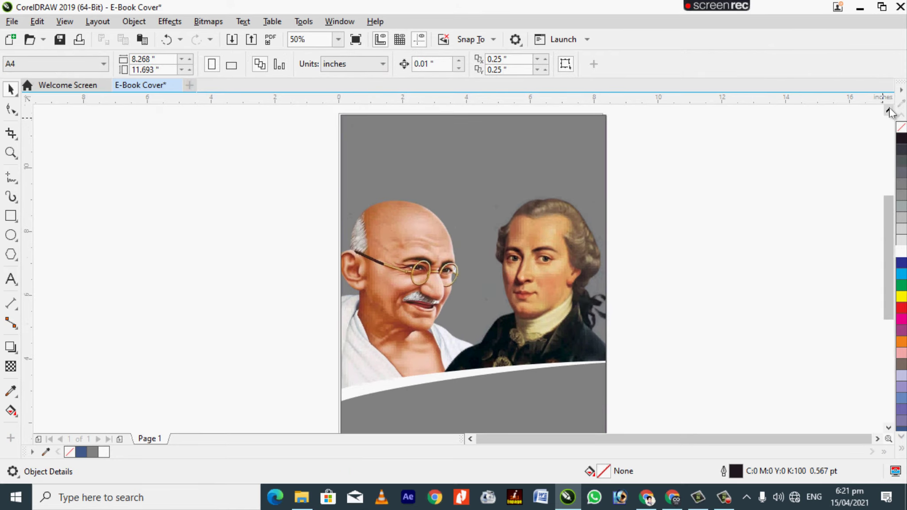
left_click(889, 112)
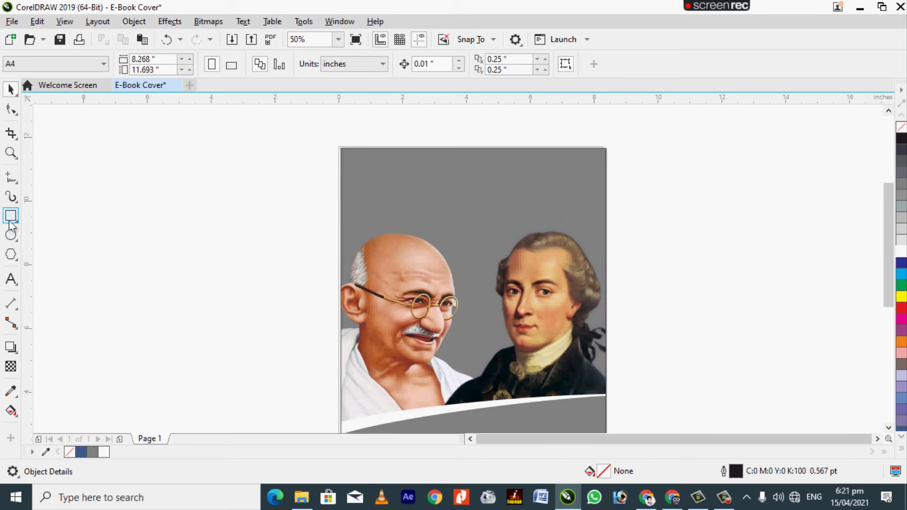
left_click(10, 279)
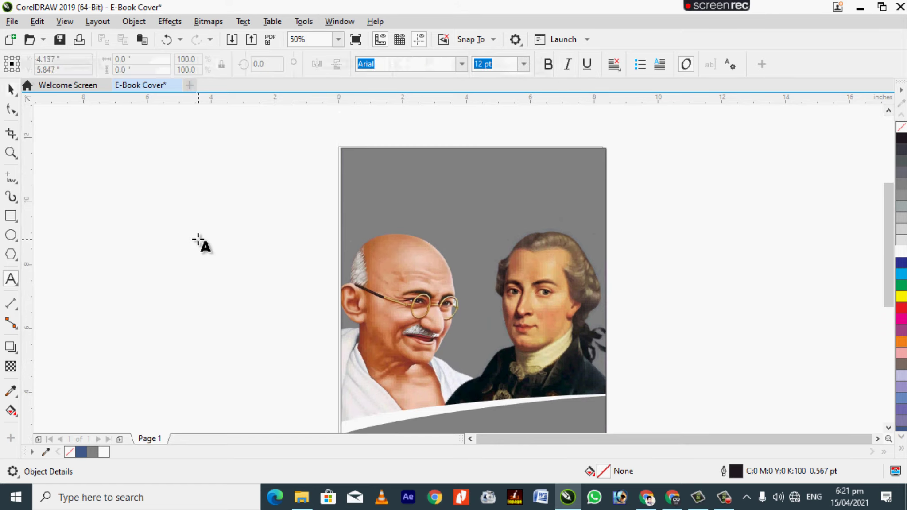
left_click(204, 237)
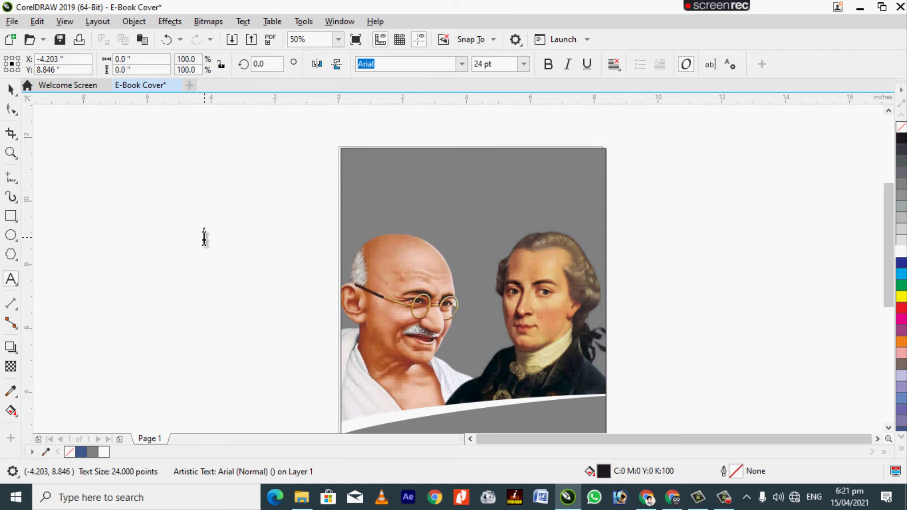
type("KANT AND GANDHI")
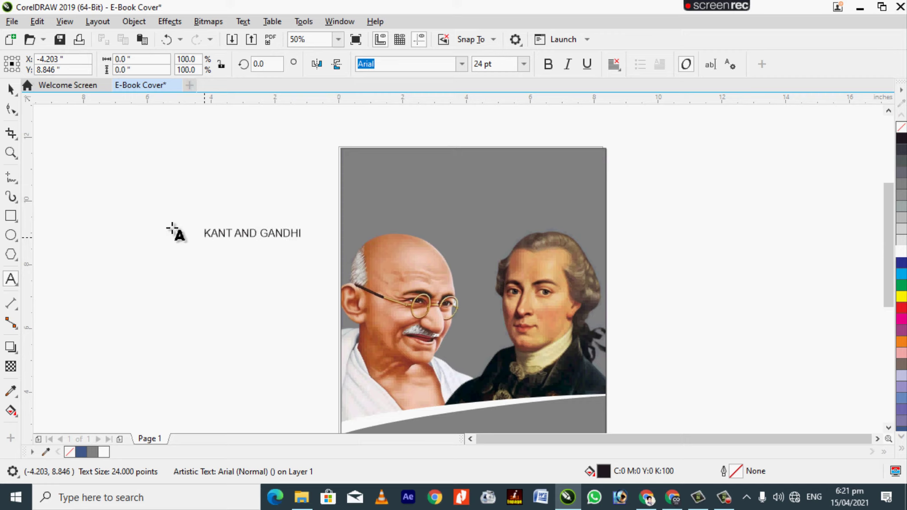
Step: Enlarge the title to about 54 pt and move it across the top of the cover
left_click(10, 88)
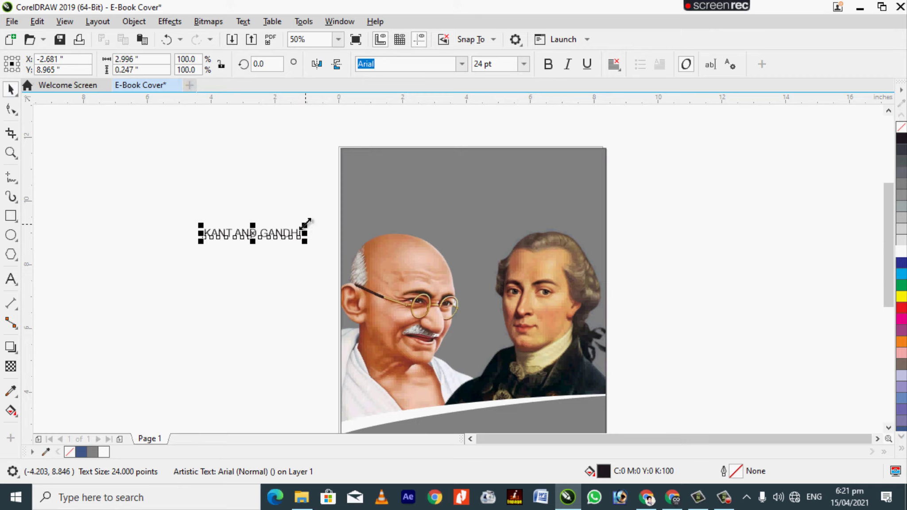
left_click_drag(304, 226, 425, 189)
left_click_drag(313, 228, 473, 193)
Step: Make the title white 20th Century Font Bold-Italic, enlarged to 67.628 pt
left_click(462, 67)
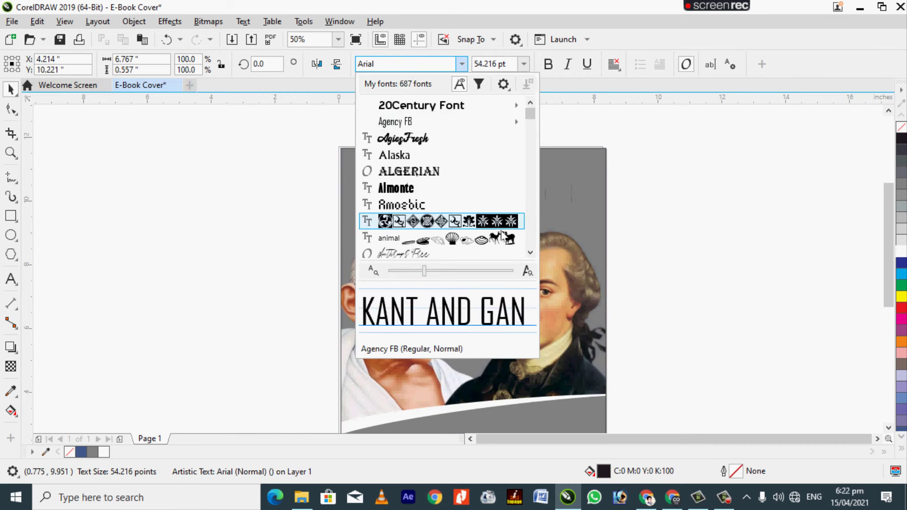
mouse_move(464, 106)
key("Down")
key("Down")
key("Down")
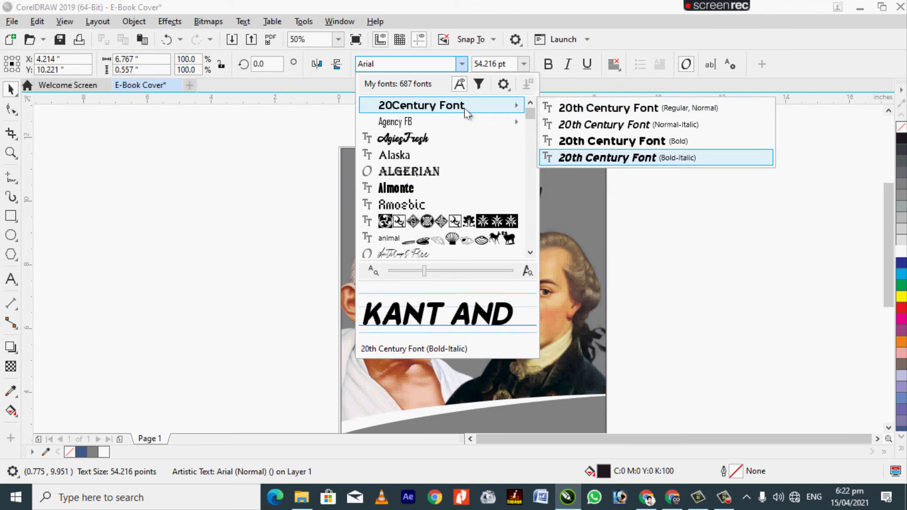
key("Return")
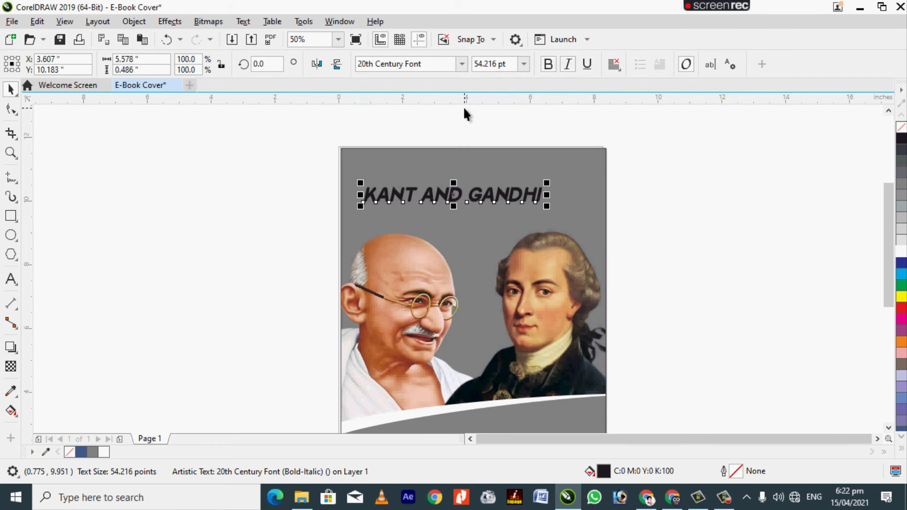
left_click_drag(547, 182, 591, 168)
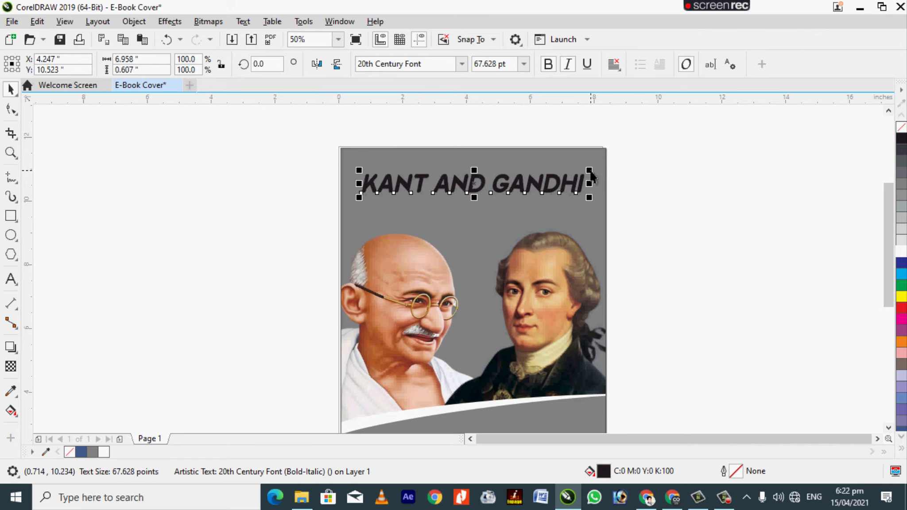
left_click(901, 251)
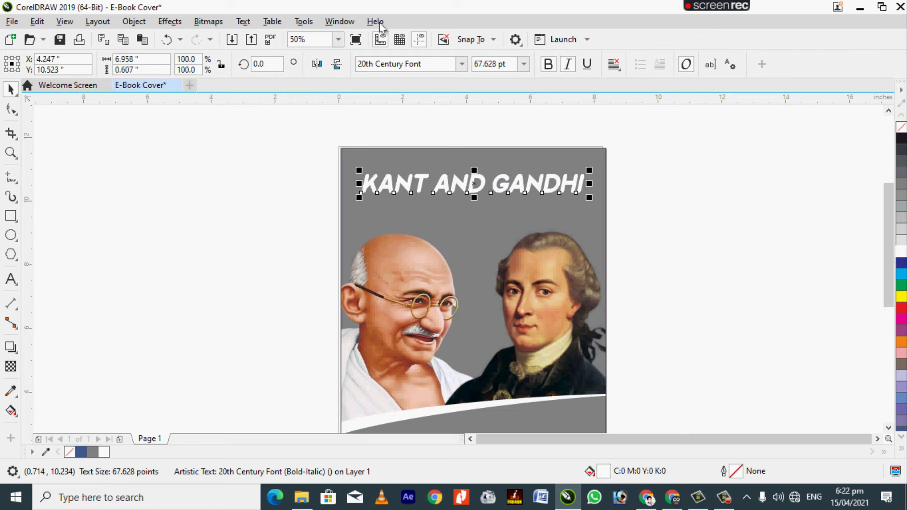
Step: Apply a Plastic texture to the white KANT AND GANDHI title: highlight 64, depth 63, smoothness 29, 315° light
left_click(176, 22)
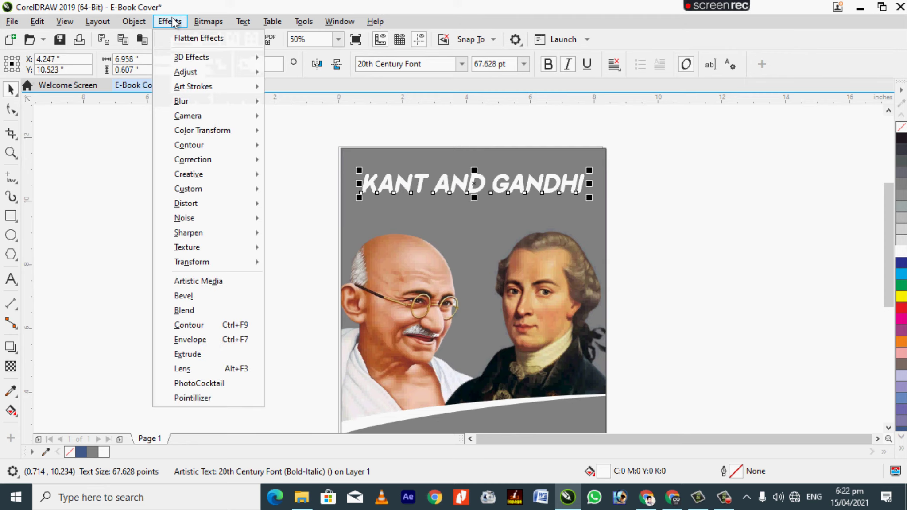
mouse_move(254, 251)
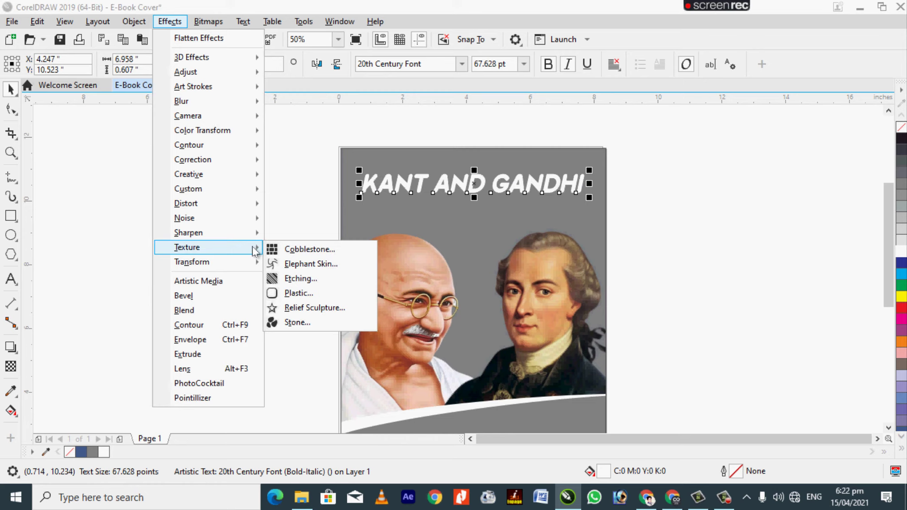
left_click(291, 294)
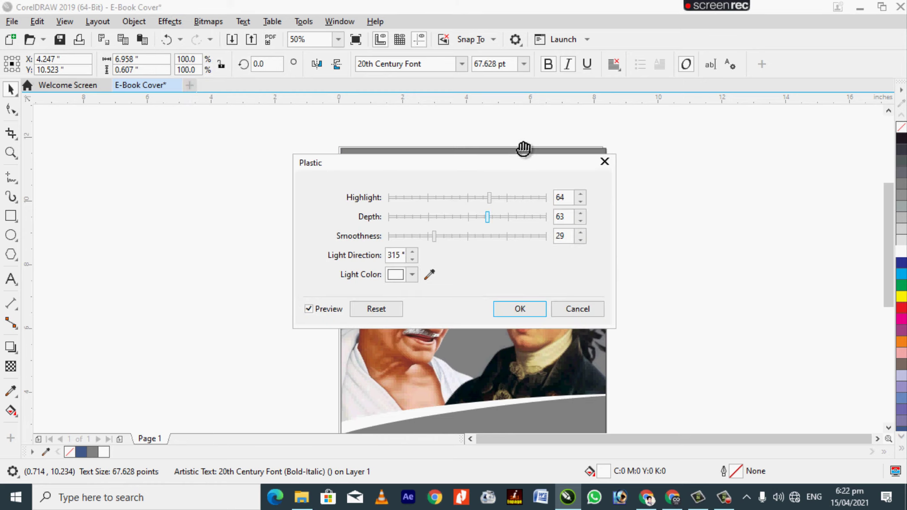
left_click_drag(509, 166, 660, 227)
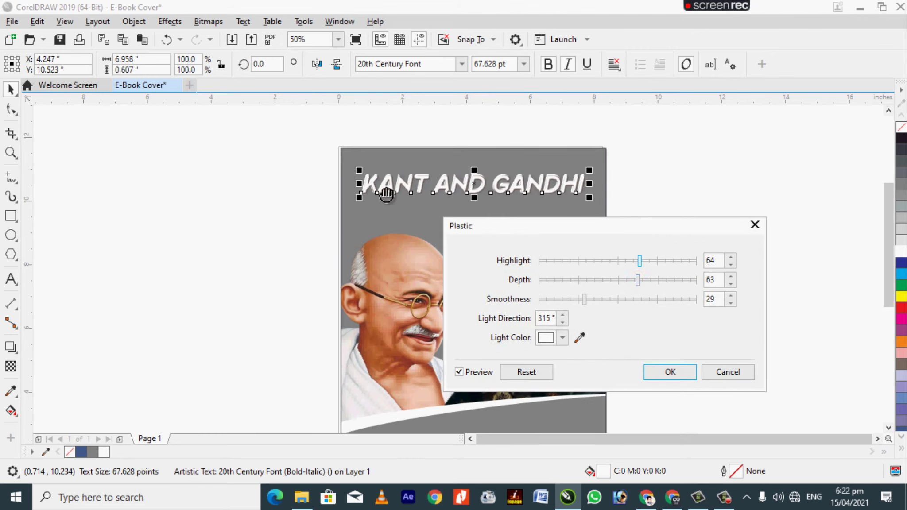
left_click(663, 373)
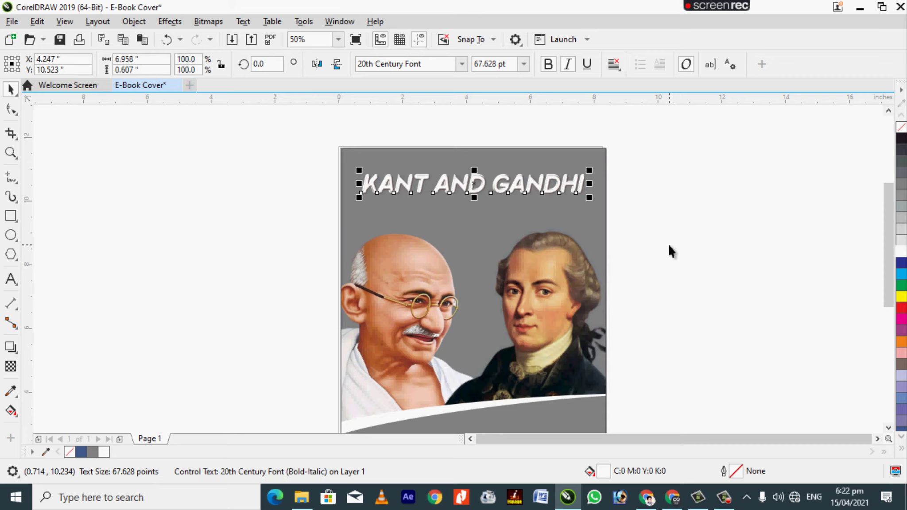
Step: Duplicate the title just below the original and retype the copy as THE NATURE OF DUTY
key("Down")
key("Down")
key("Down")
key("Down")
key("Down")
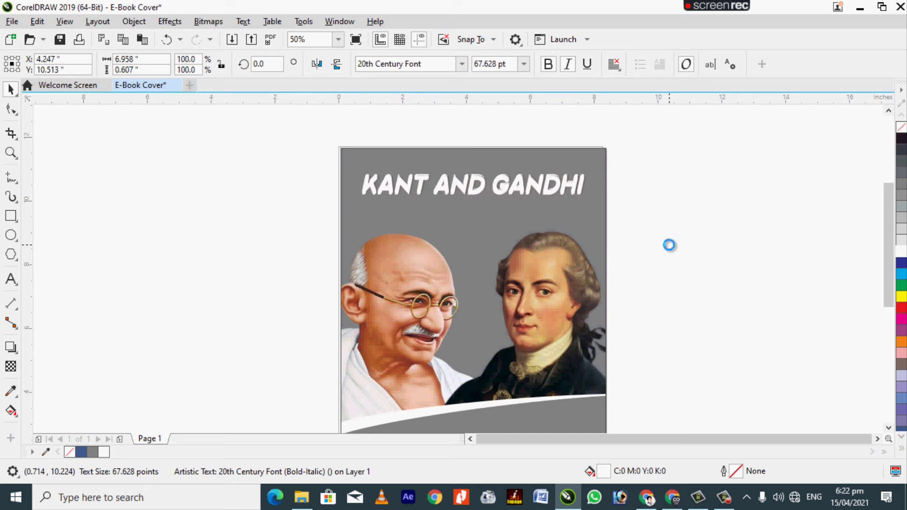
key("Down")
key("Down")
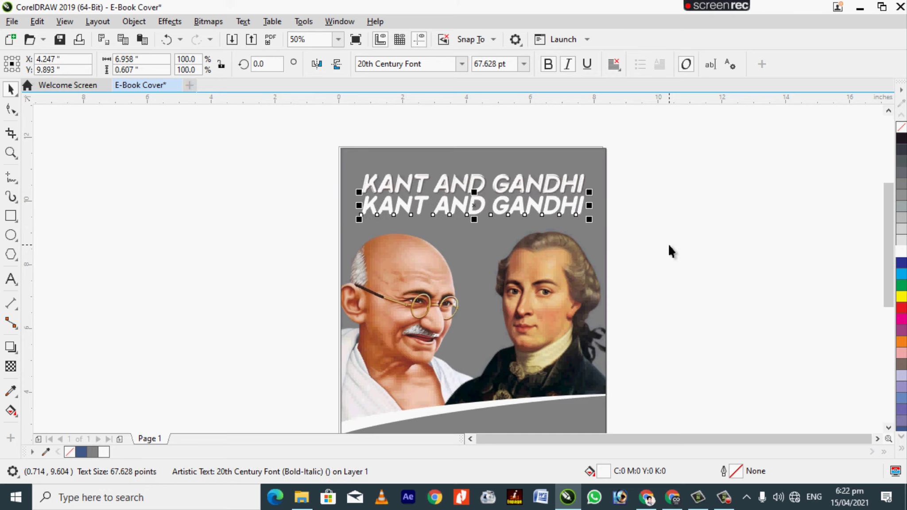
double_click(578, 202)
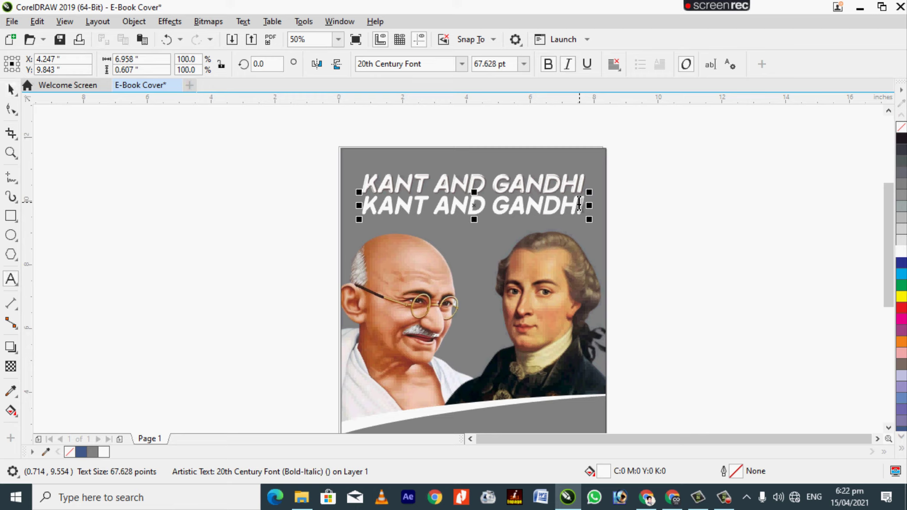
key("BackSpace")
key("BackSpace")
key("BackSpace")
key("BackSpace")
key("BackSpace")
key("BackSpace")
key("BackSpace")
key("BackSpace")
key("BackSpace")
key("BackSpace")
key("BackSpace")
key("BackSpace")
key("BackSpace")
key("BackSpace")
key("BackSpace")
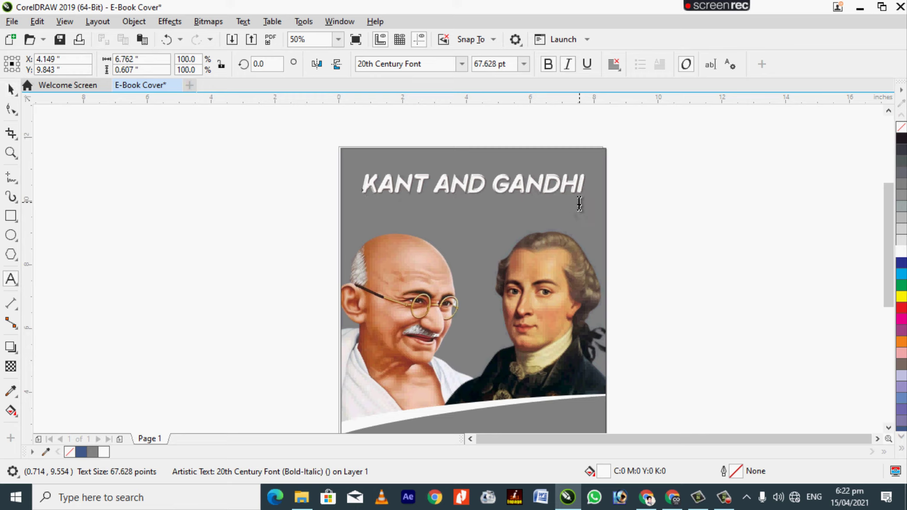
type("THE")
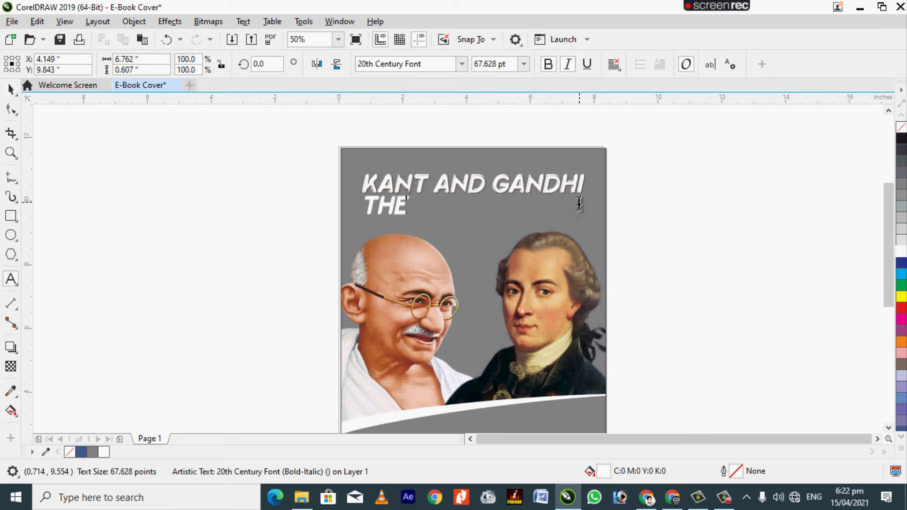
type(" NATUR")
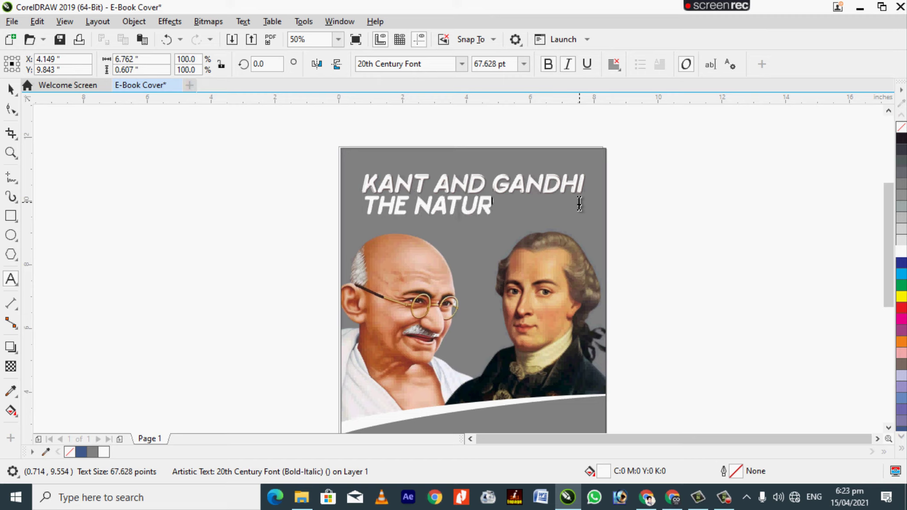
type("E OF")
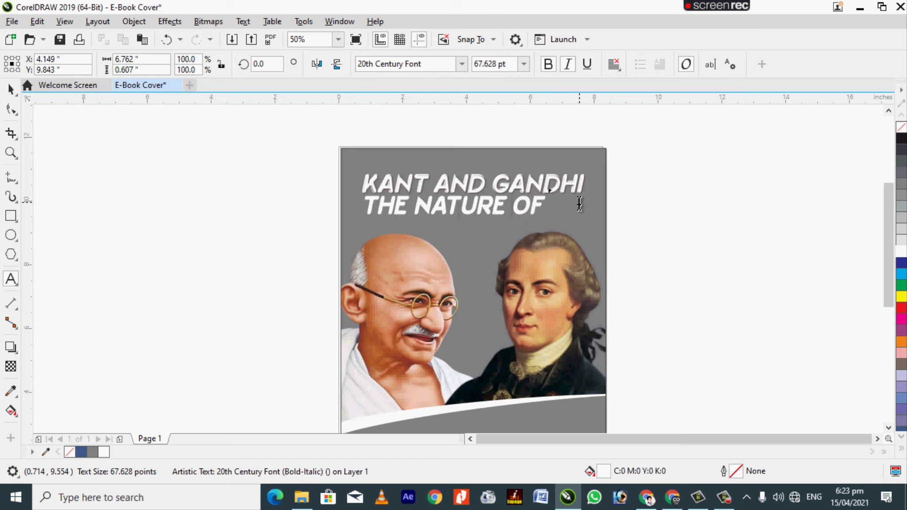
type(" DUTY")
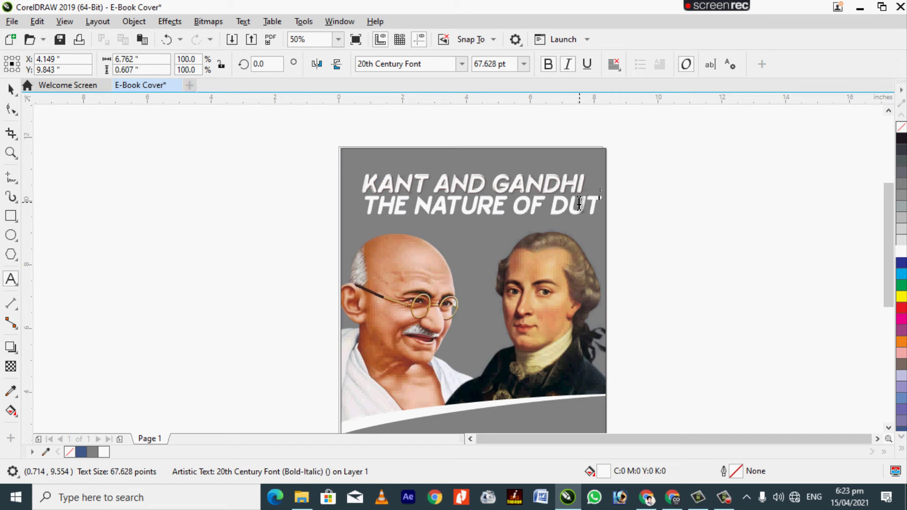
Step: Shrink the THE NATURE OF DUTY text to about 36.412 pt and centre it beneath the title
left_click(11, 88)
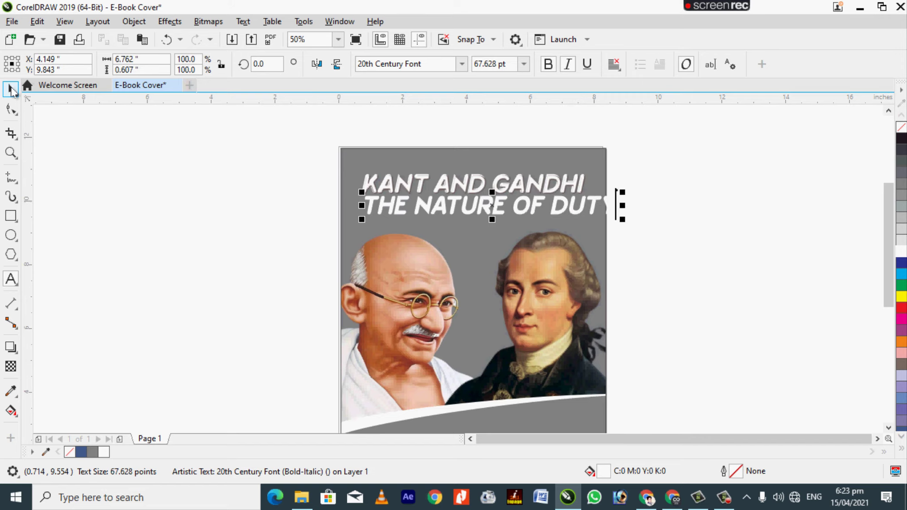
left_click_drag(622, 192, 516, 196)
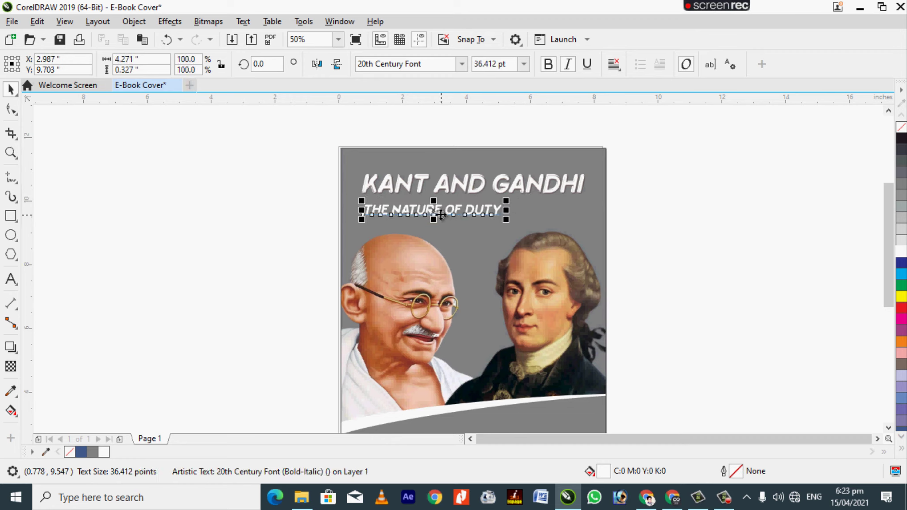
left_click_drag(438, 211, 473, 203)
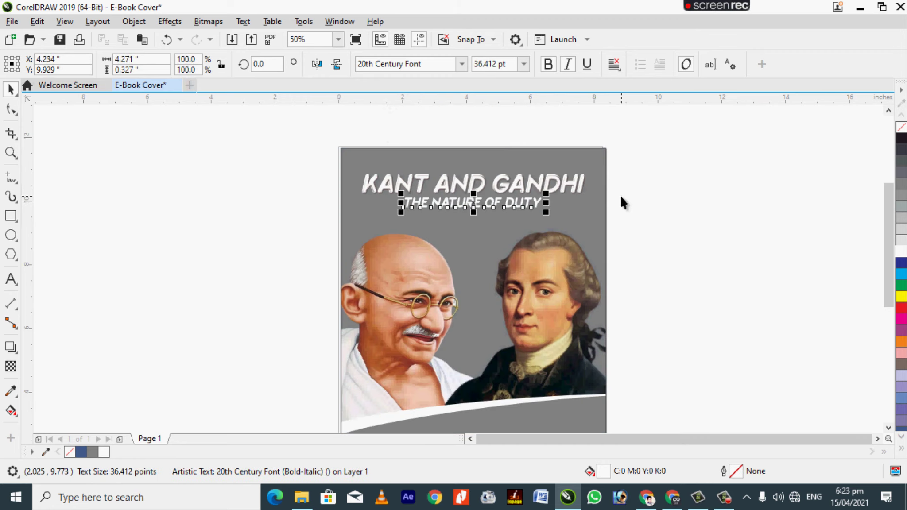
scroll(620, 198, "up", 2)
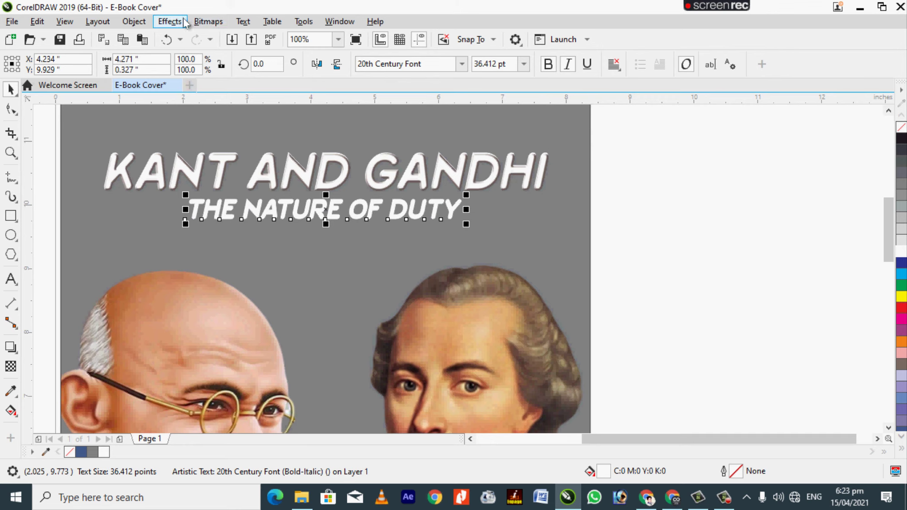
Step: Apply a Plastic texture to THE NATURE OF DUTY with highlight 64, depth 43 and smoothness 16
left_click(171, 21)
mouse_move(235, 249)
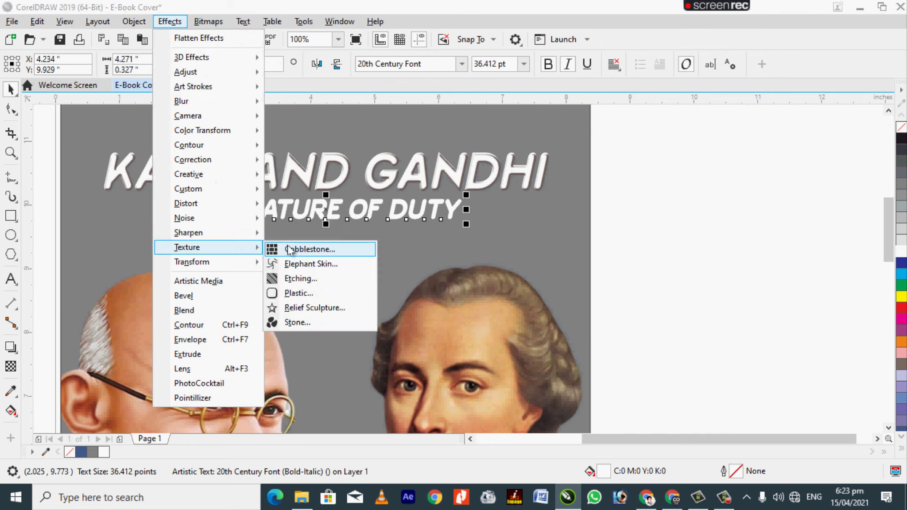
left_click(306, 294)
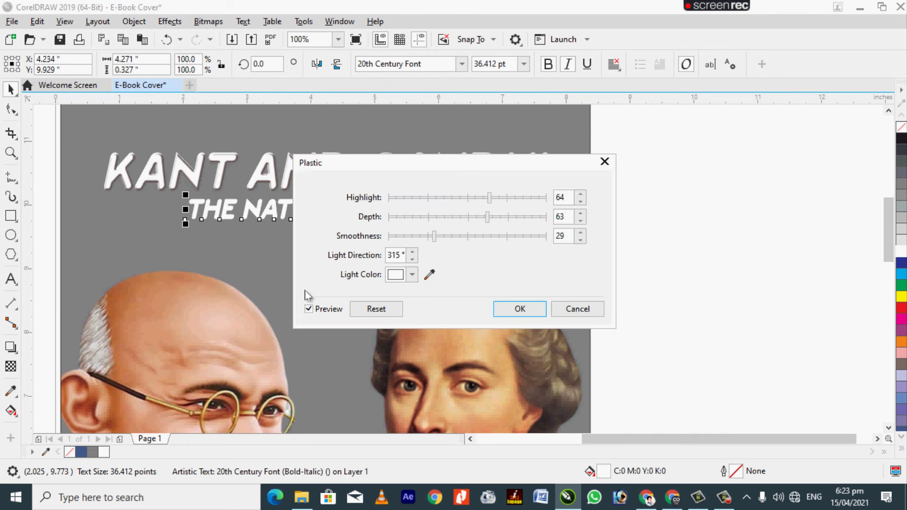
left_click_drag(449, 172, 658, 146)
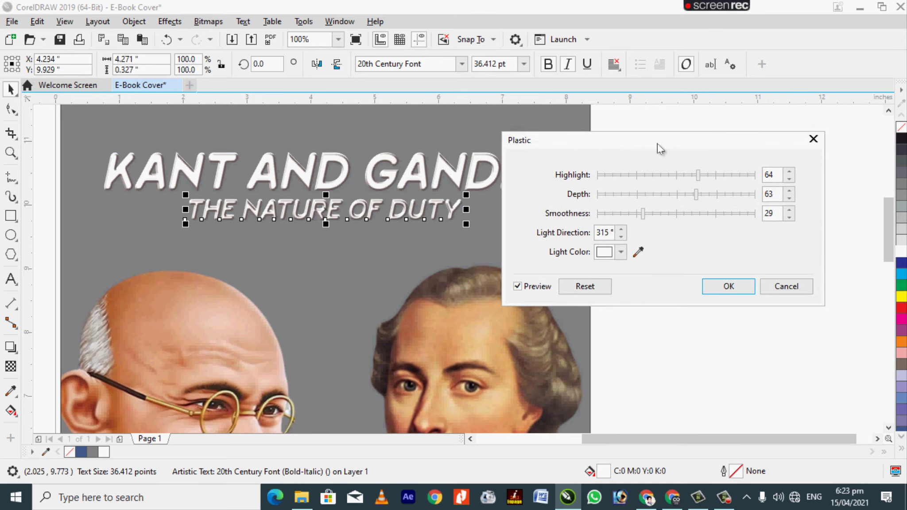
left_click_drag(642, 213, 622, 217)
left_click_drag(695, 194, 664, 195)
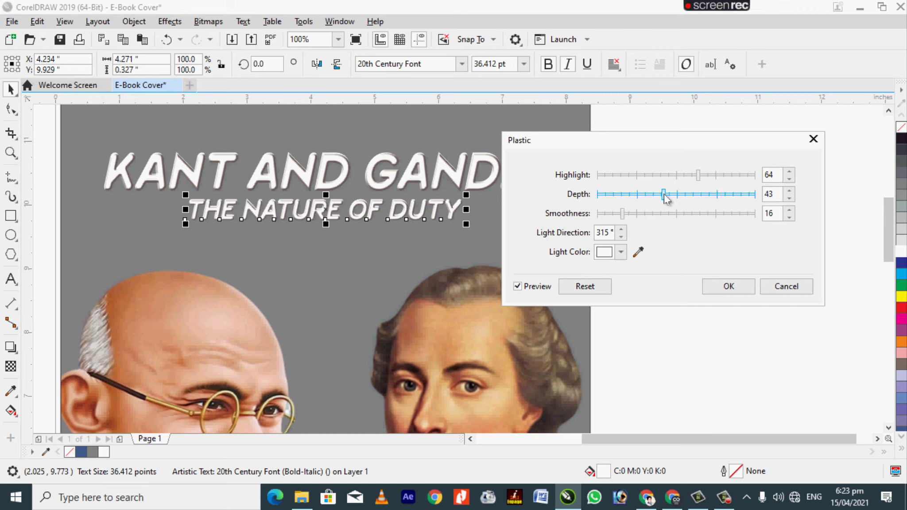
left_click(744, 289)
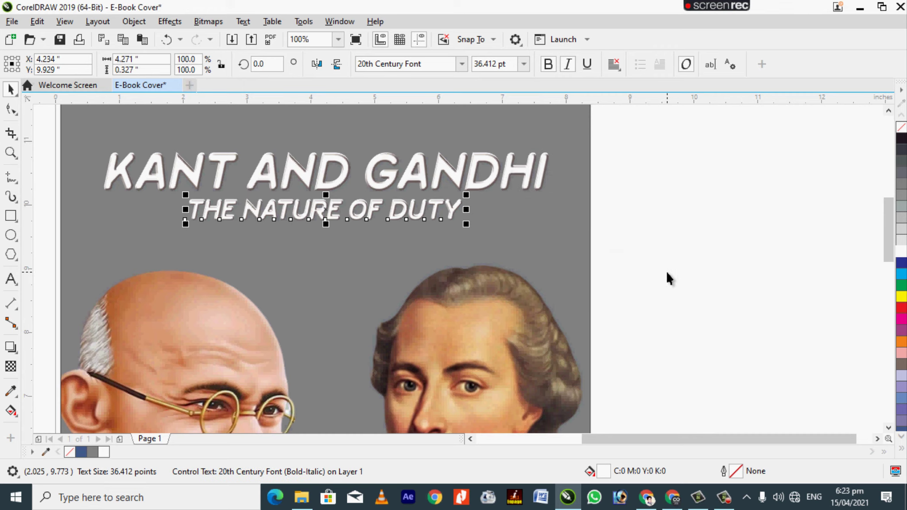
left_click(666, 272)
Step: Zoom out and type the author's full name as a new text line beside the page
left_click(11, 152)
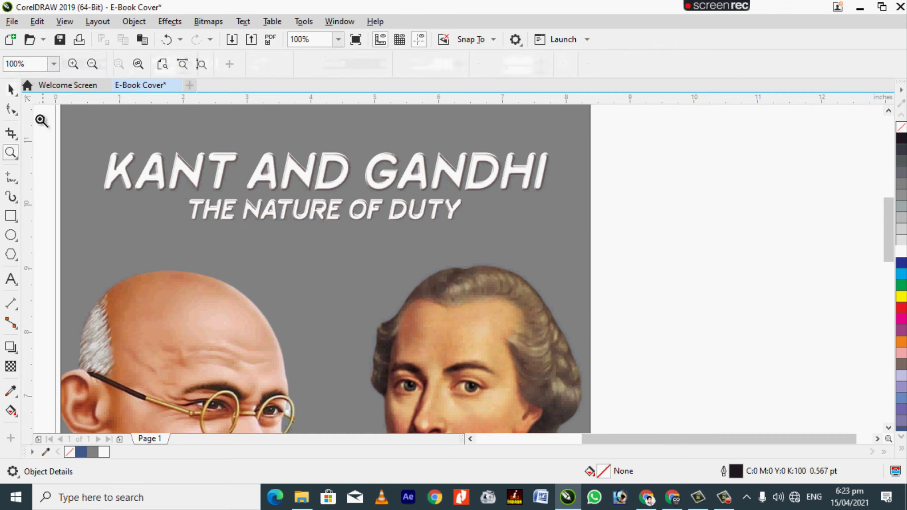
left_click(91, 64)
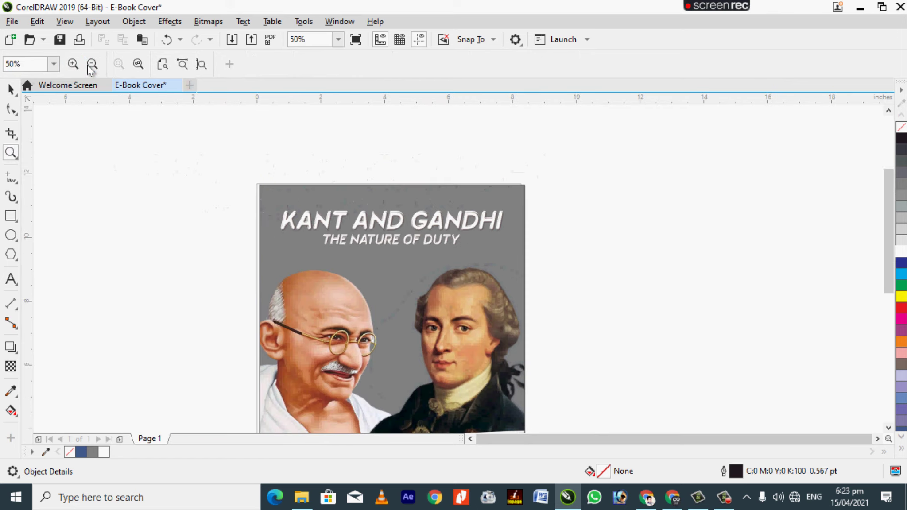
left_click(11, 89)
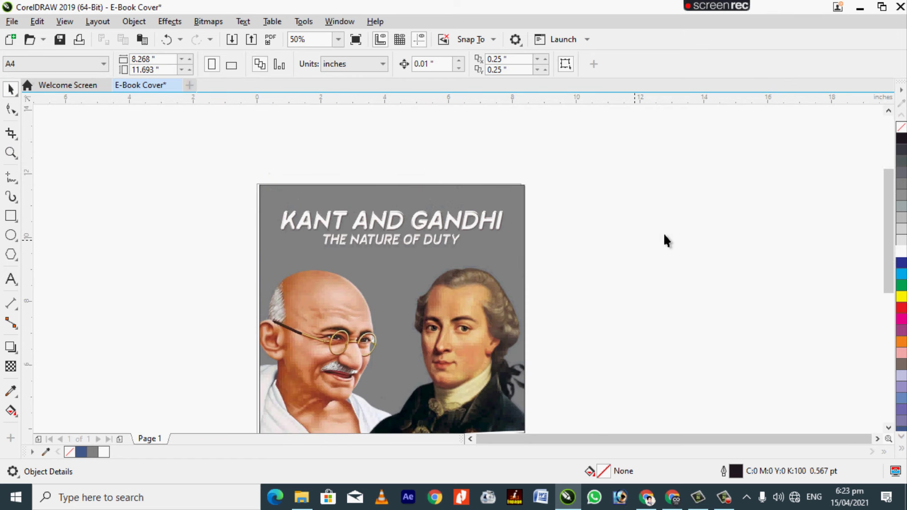
left_click(888, 427)
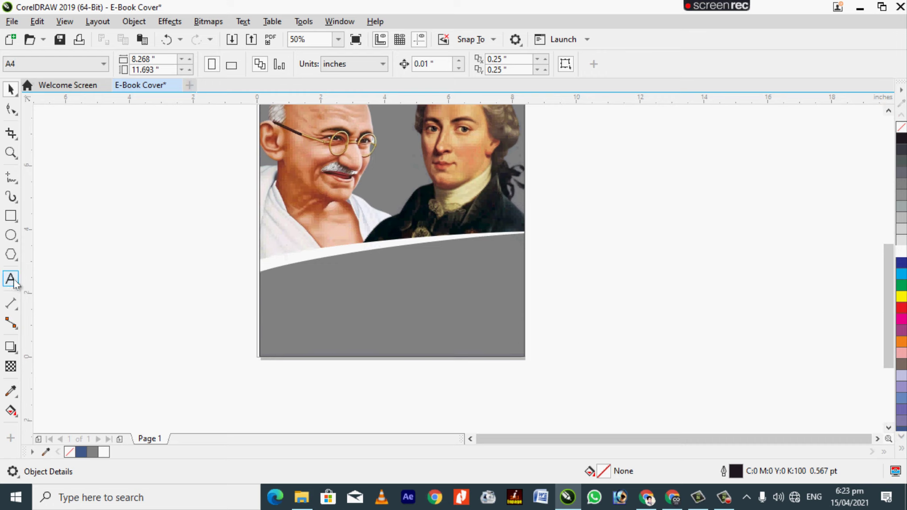
left_click(13, 282)
left_click(559, 322)
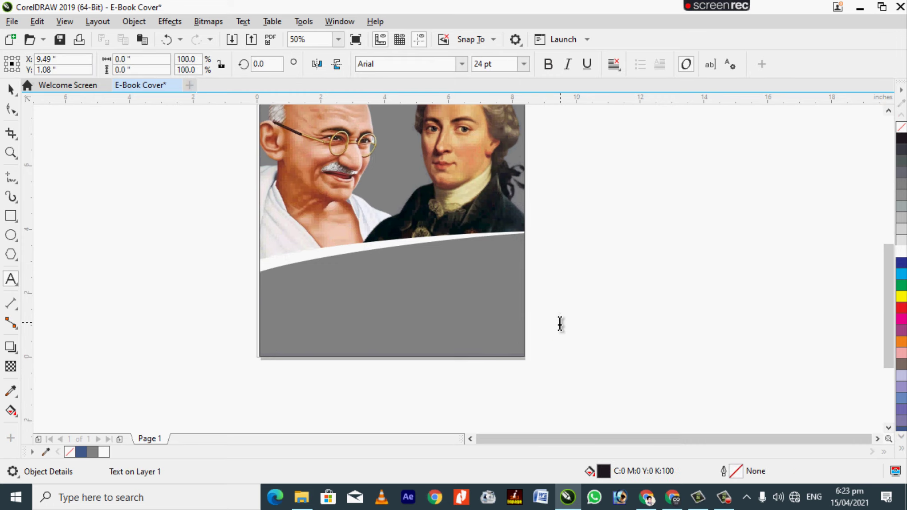
type("OMEO JOS")
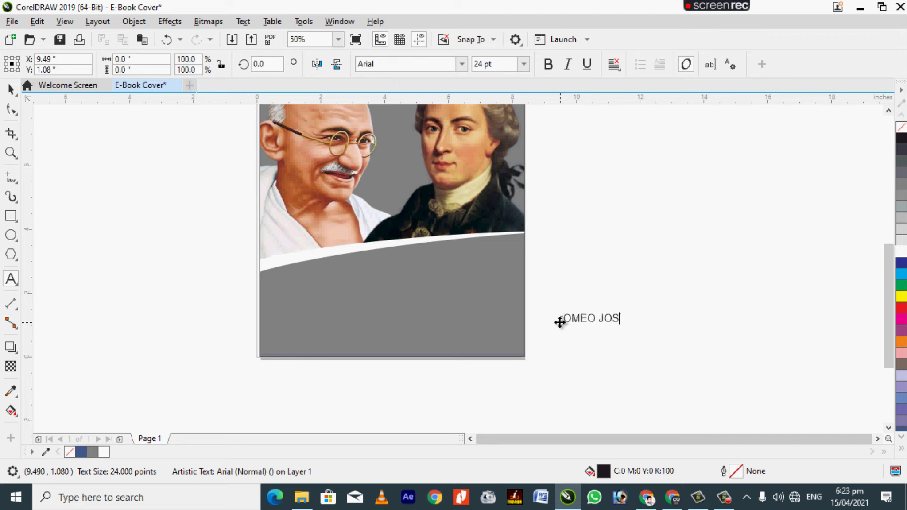
type("E t")
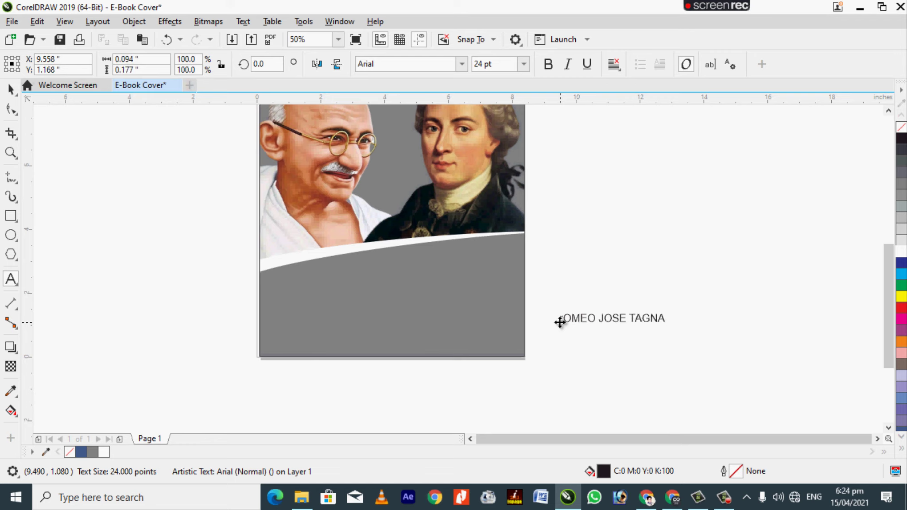
type("A")
key("End")
type("S")
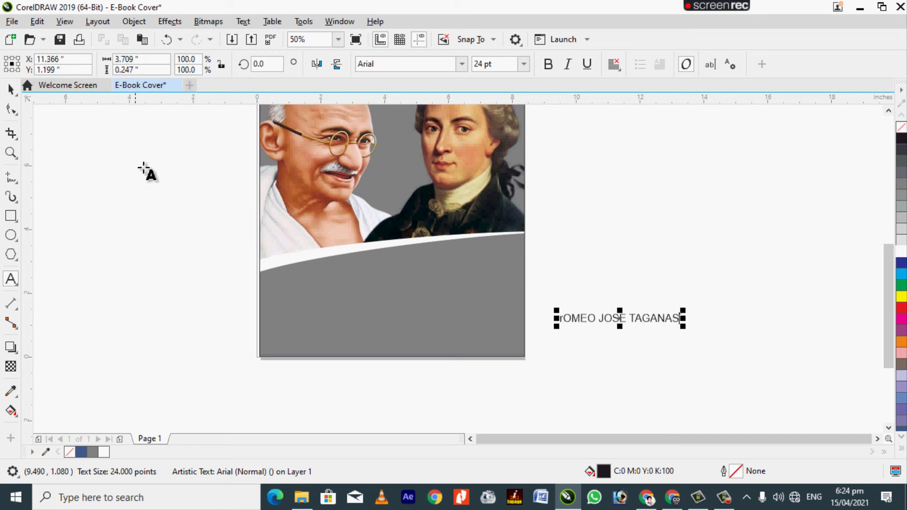
Step: Move the author's name into the grey bottom panel's PowerClip
left_click(10, 90)
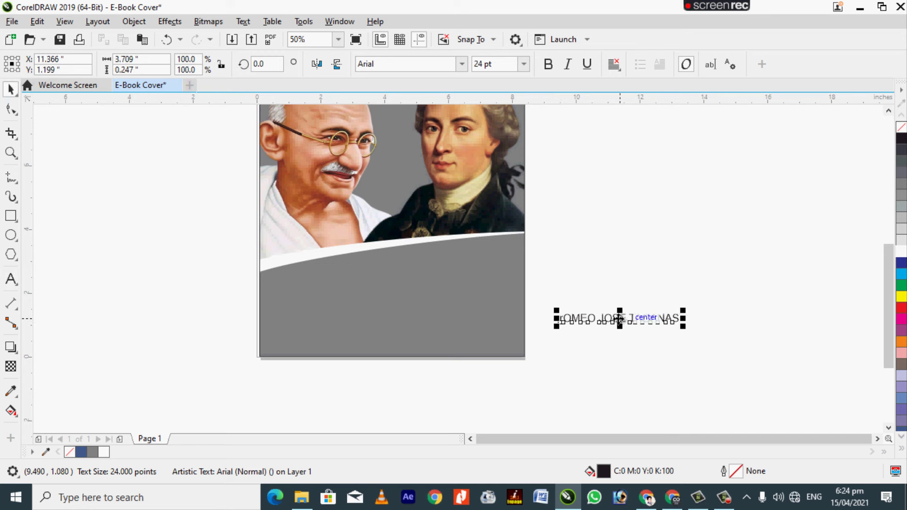
left_click_drag(619, 318, 397, 301)
left_click_drag(397, 306, 397, 306)
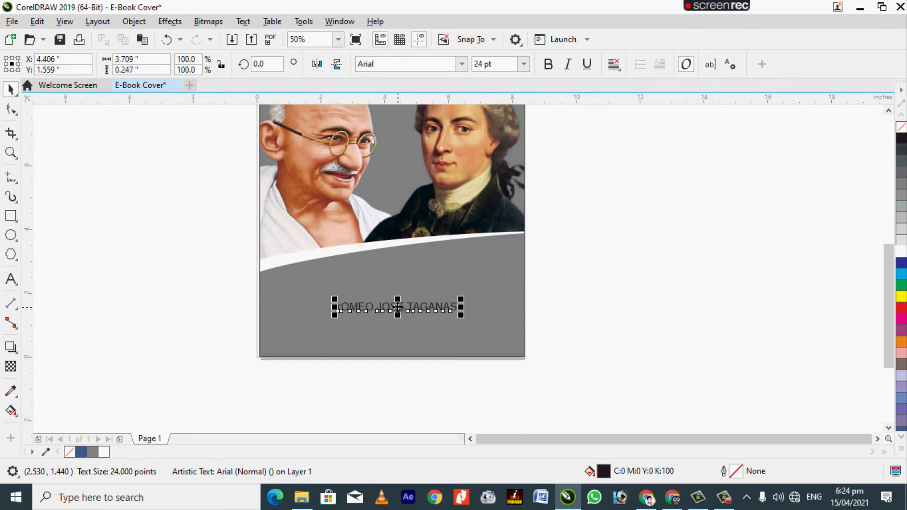
left_click(344, 306)
left_click(344, 305, "ctrl")
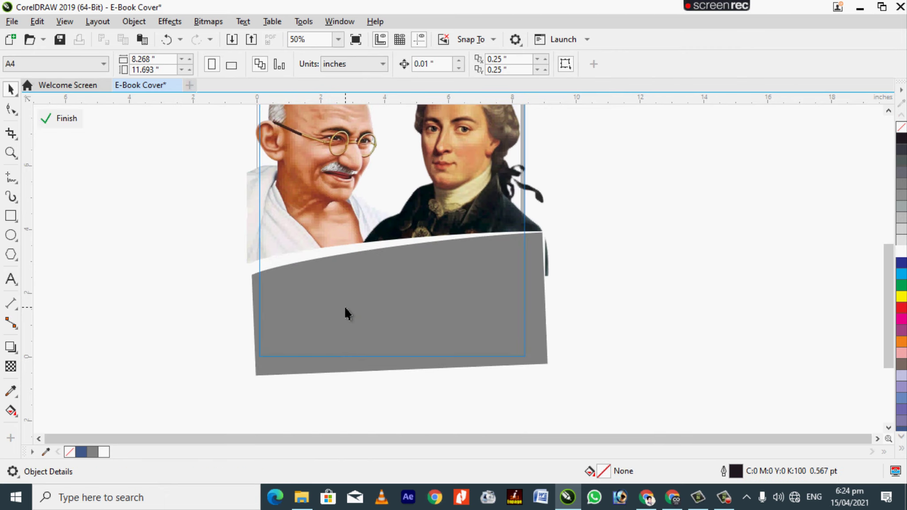
left_click(345, 305, "ctrl")
Step: Replace the lowercase first letter of the author's name with a capital R
double_click(357, 307)
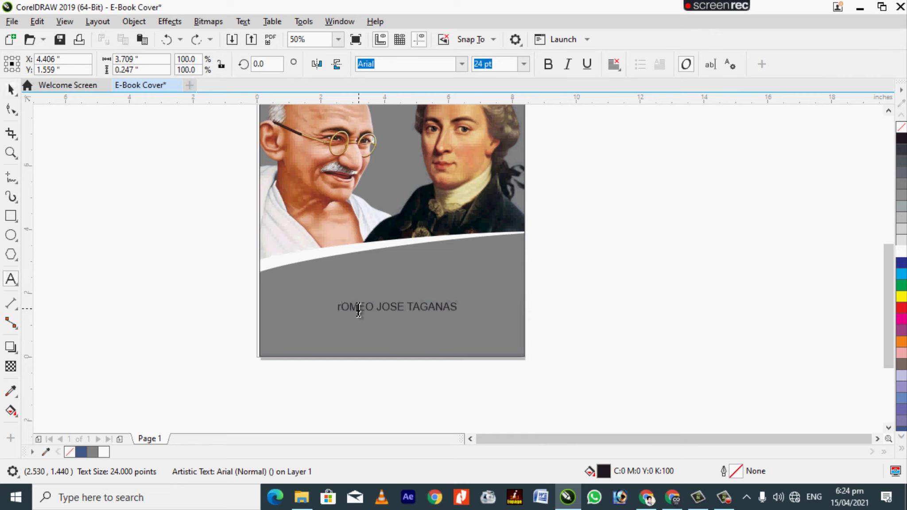
key("BackSpace")
key("ctrl+z")
key("BackSpace")
type("R")
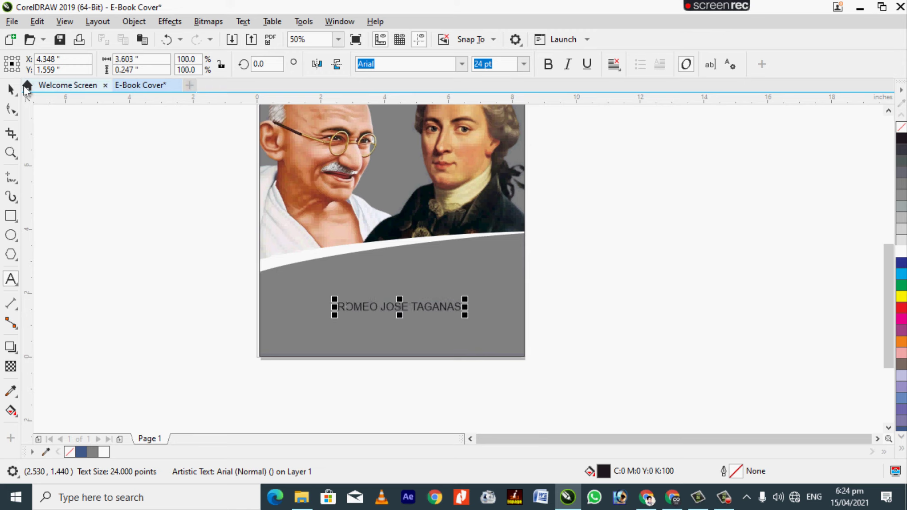
Step: Set the author's name in white 20th Century Font
left_click(11, 89)
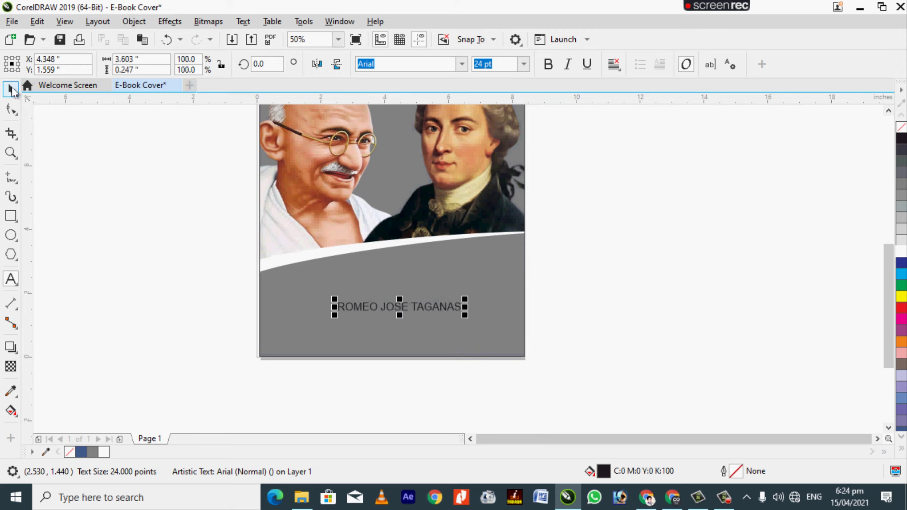
left_click(461, 64)
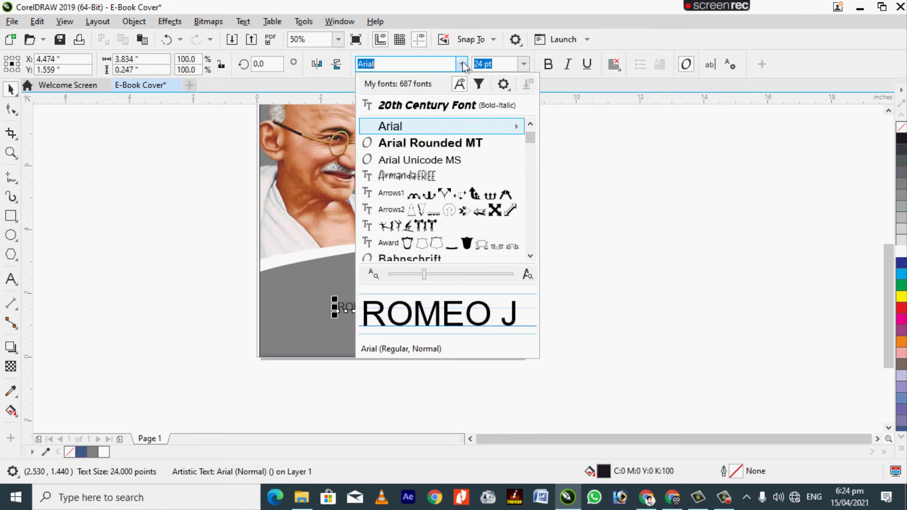
left_click(447, 106)
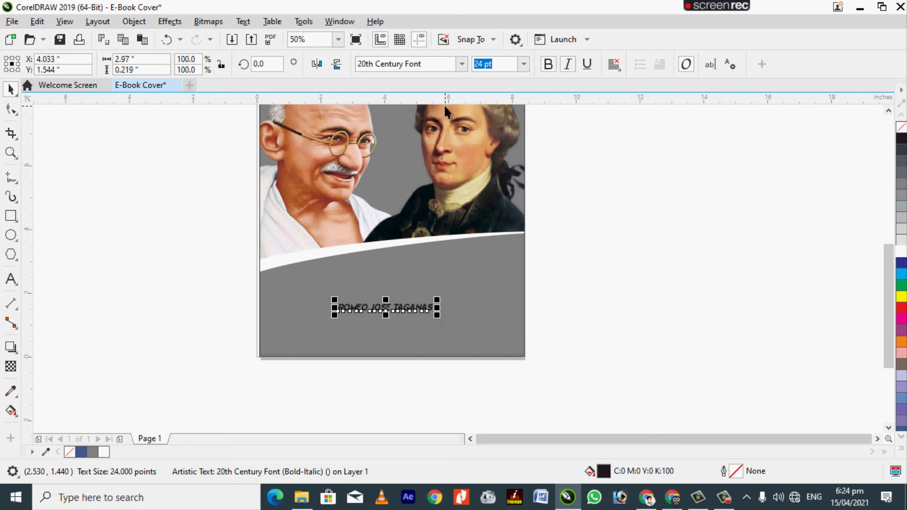
left_click(901, 251)
left_click(716, 256)
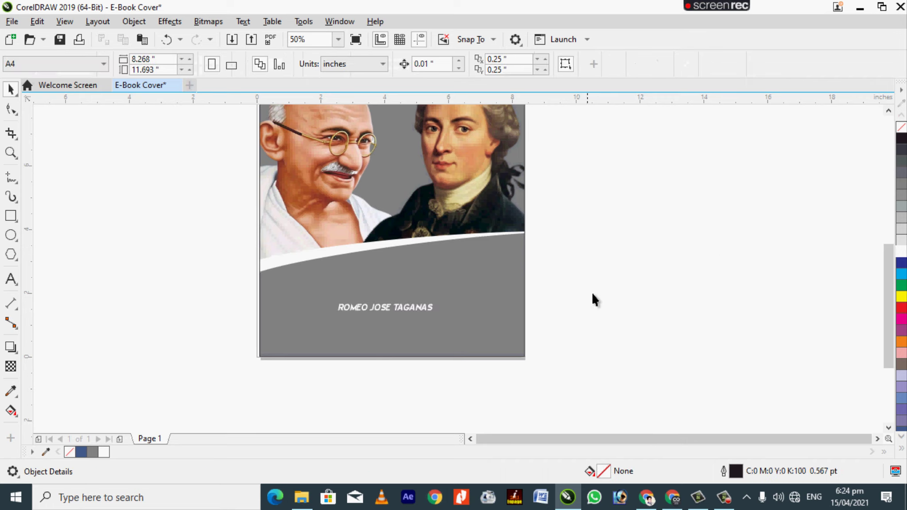
left_click(399, 306)
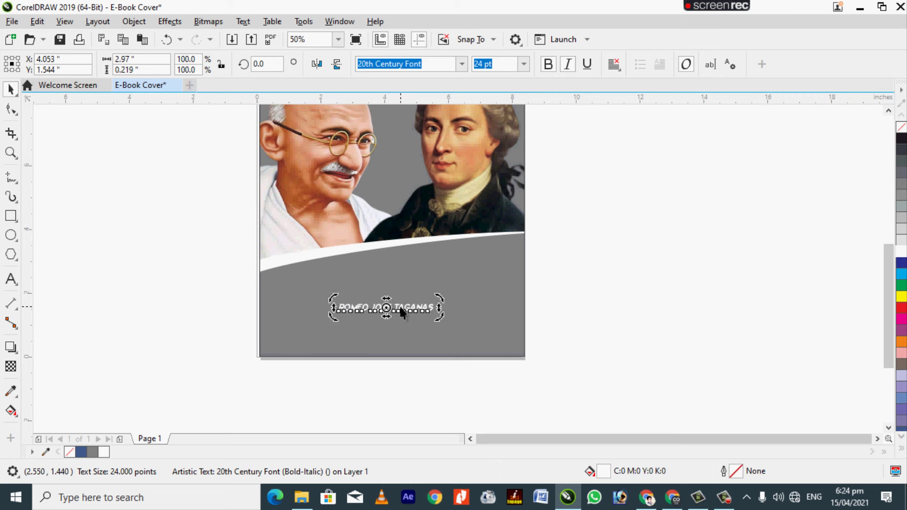
left_click(603, 217)
left_click(10, 152)
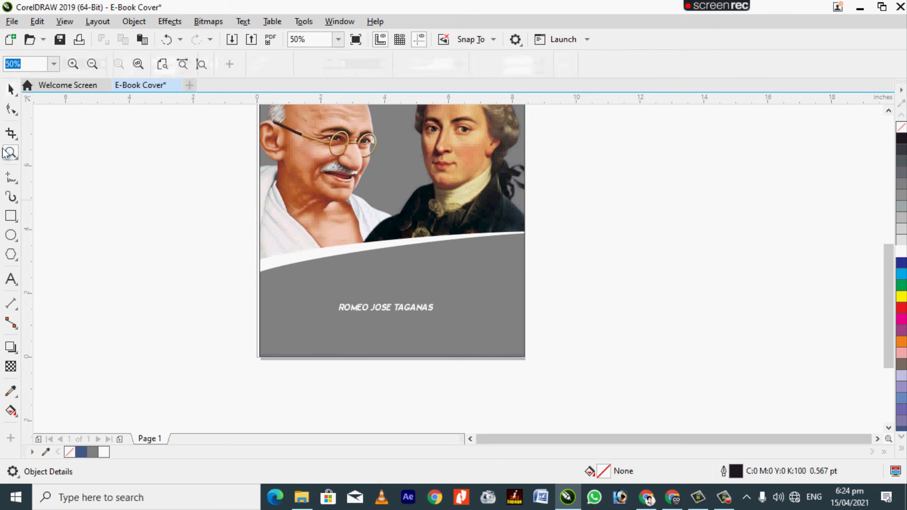
Step: Zoom out to 25% and marquee-select all seven objects of the cover
left_click(93, 65)
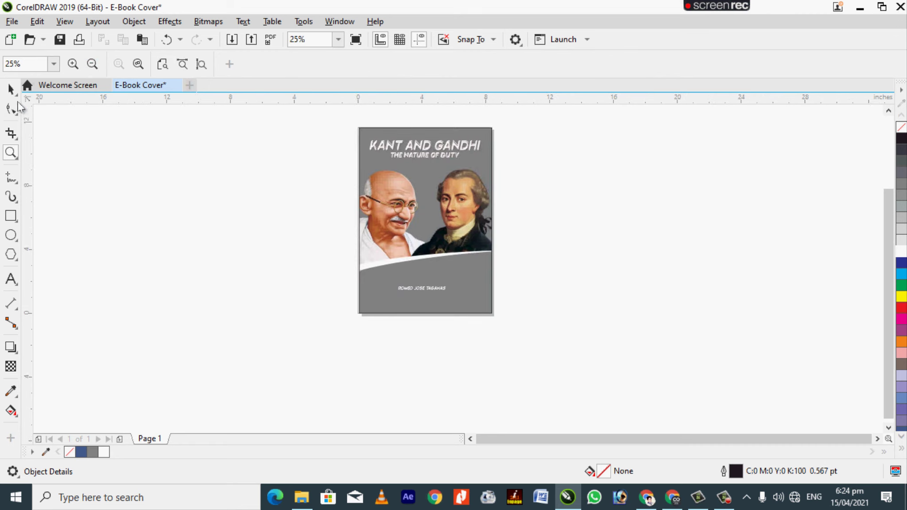
left_click(11, 89)
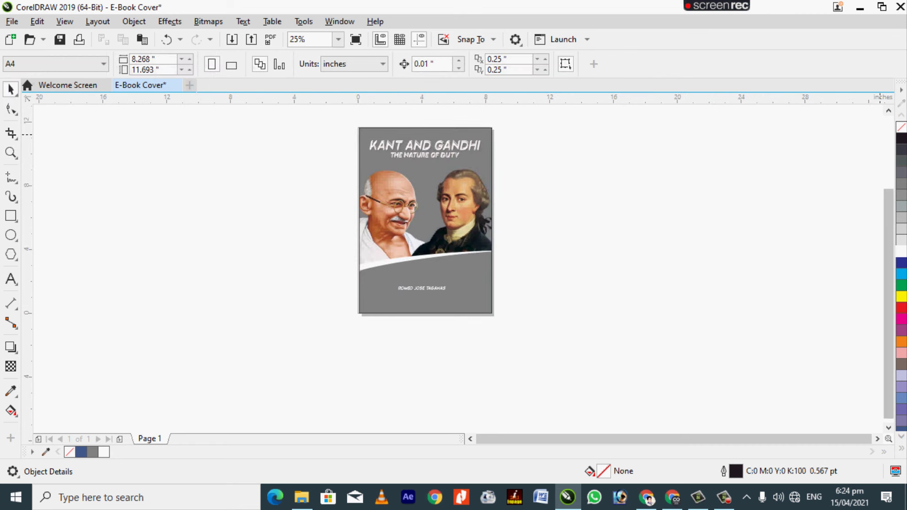
left_click(888, 111)
left_click(888, 110)
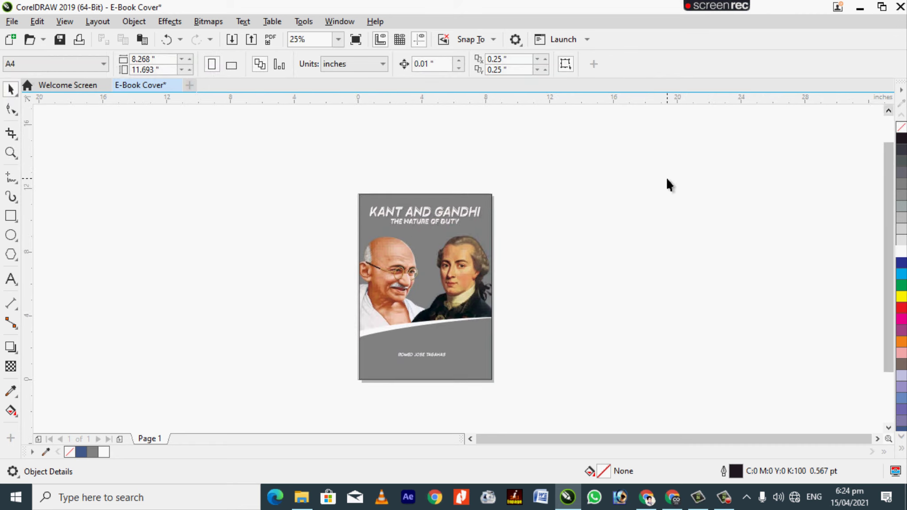
left_click_drag(634, 166, 285, 414)
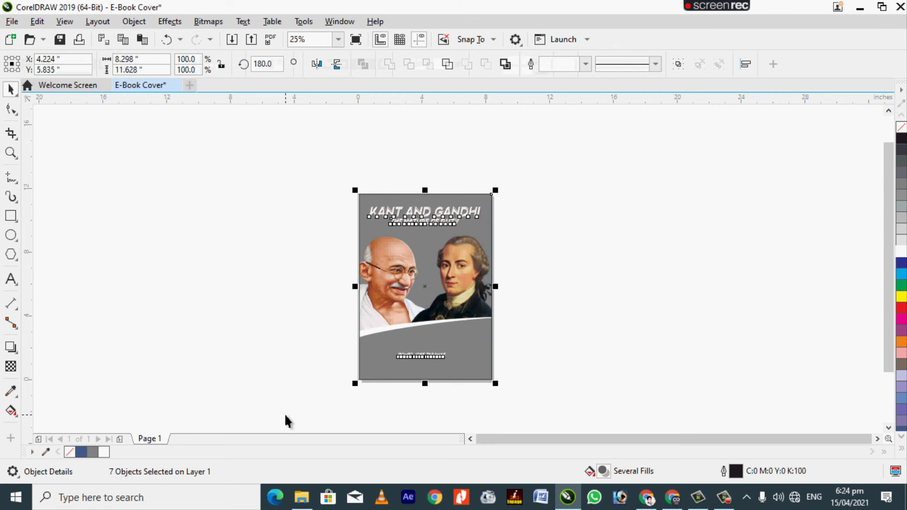
Step: Set up a JPG export named E-Book Cover in Documents, then cancel it
key("ctrl+e")
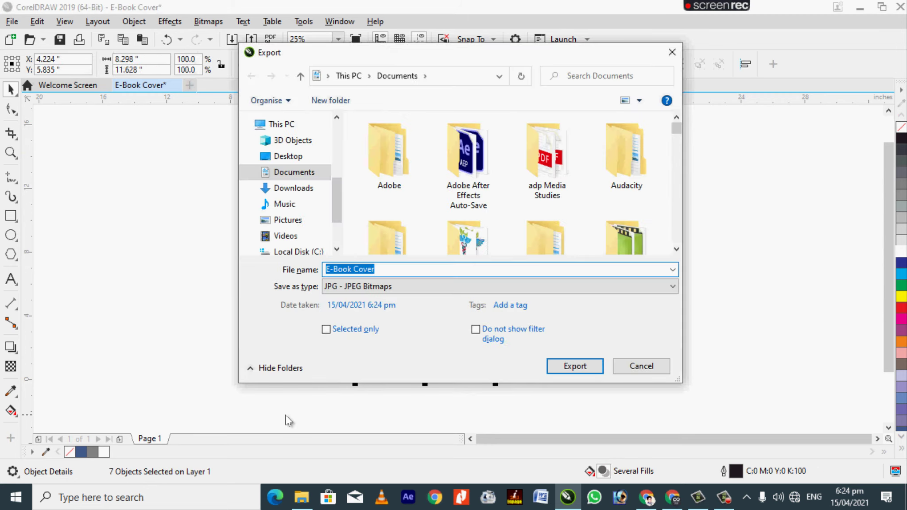
left_click(432, 287)
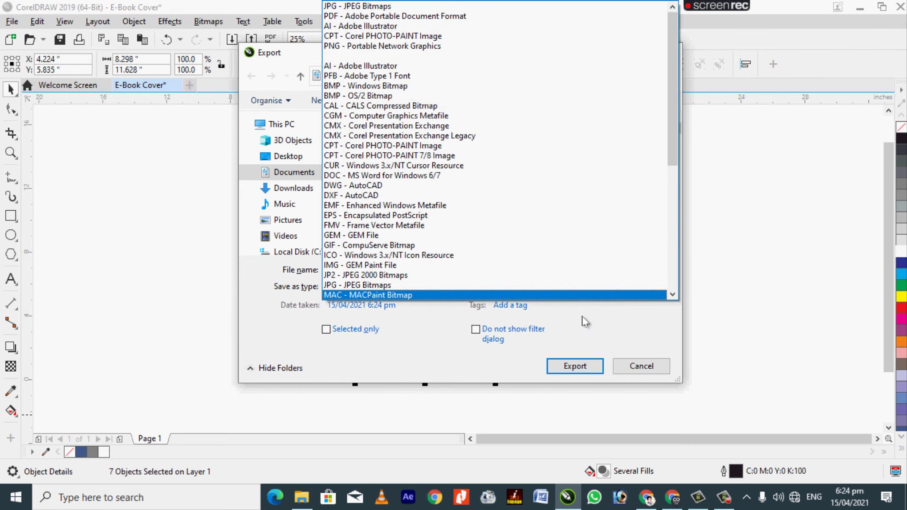
left_click(625, 341)
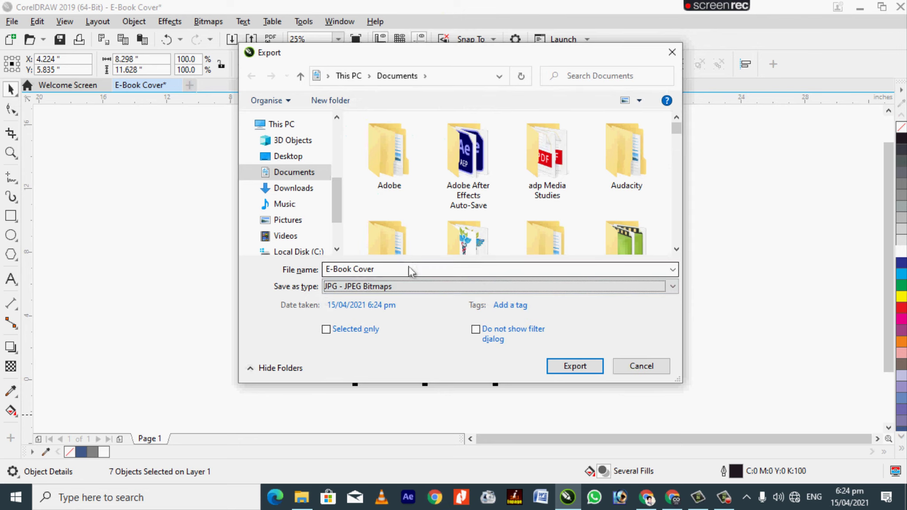
left_click(640, 365)
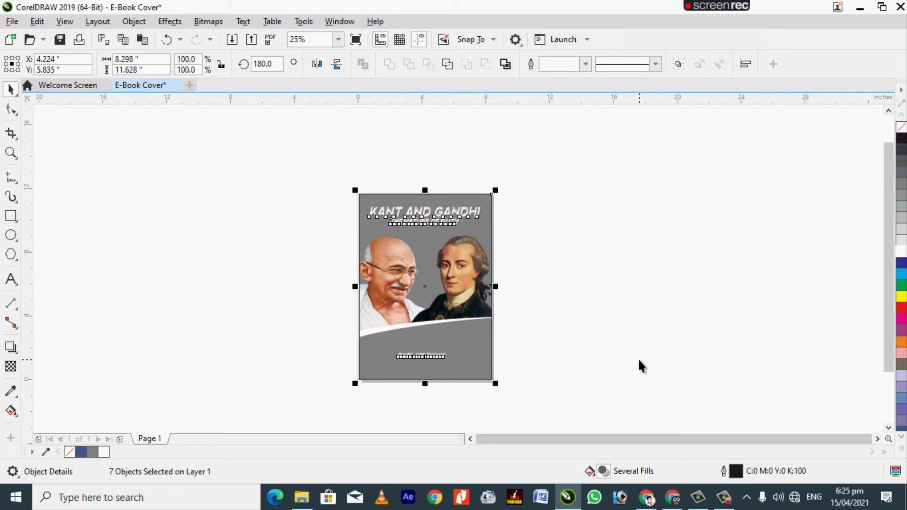
left_click(722, 496)
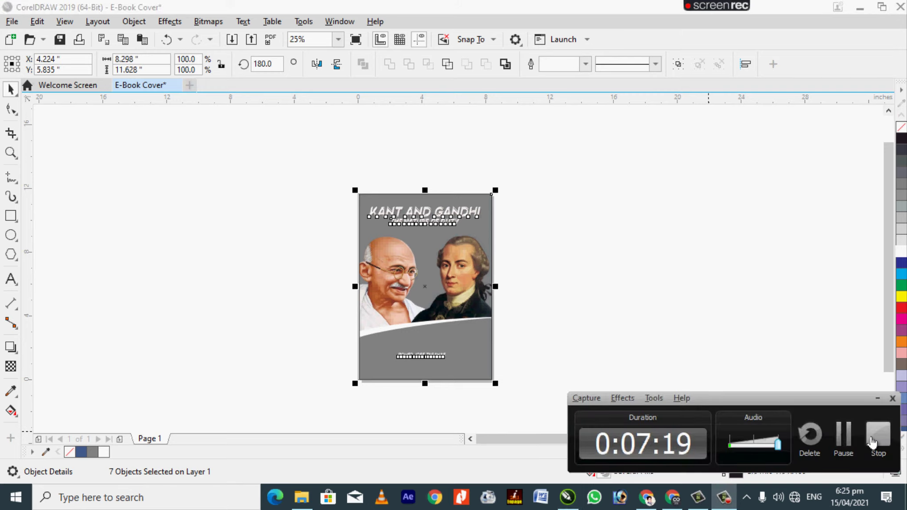